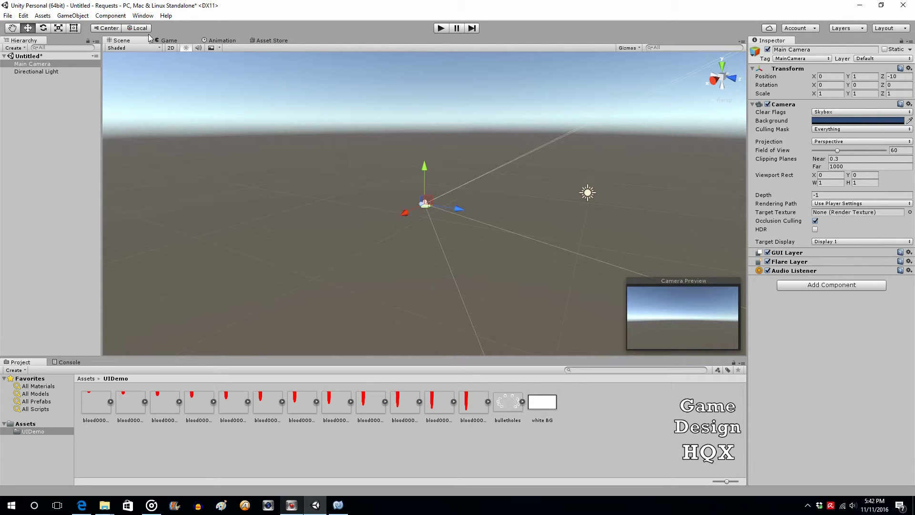
Create a UI Image from GameObject > UI > Image, adding a Canvas and EventSystem.
{"action": "left_click", "coordinate": [72, 16]}
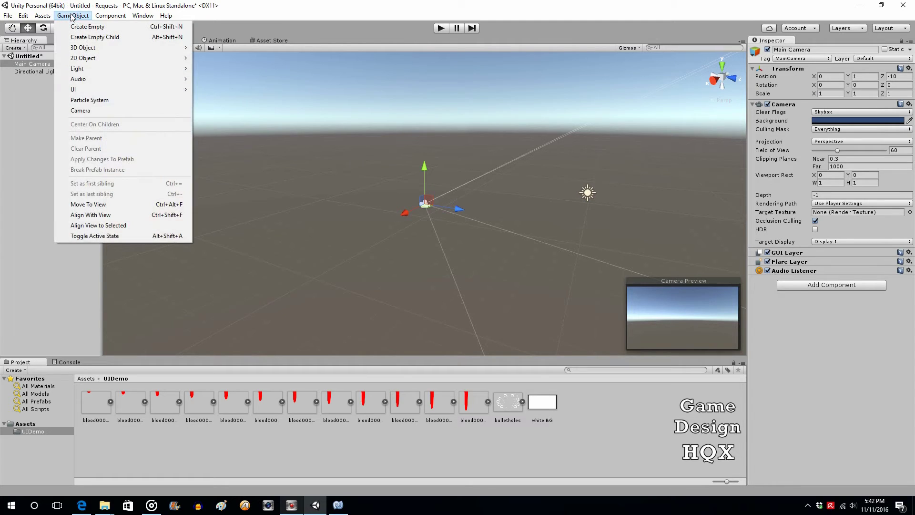
{"action": "mouse_move", "coordinate": [82, 90]}
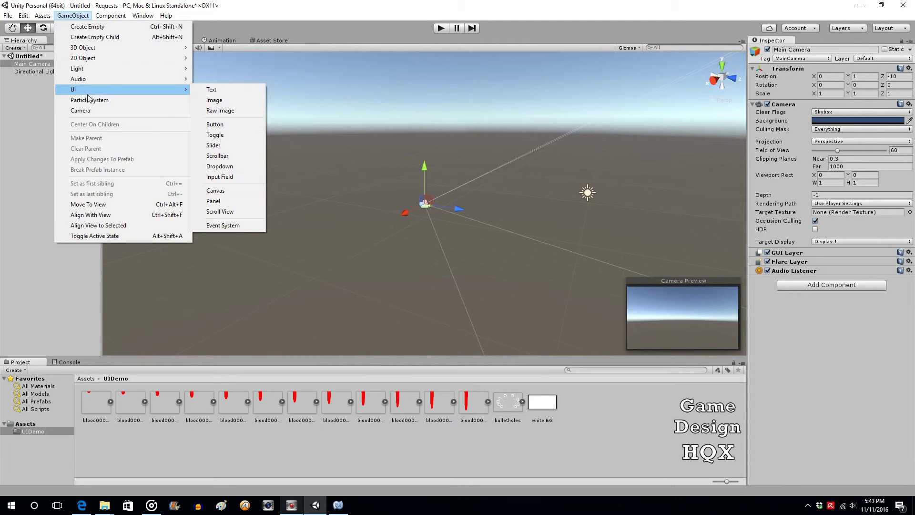
{"action": "left_click", "coordinate": [239, 102]}
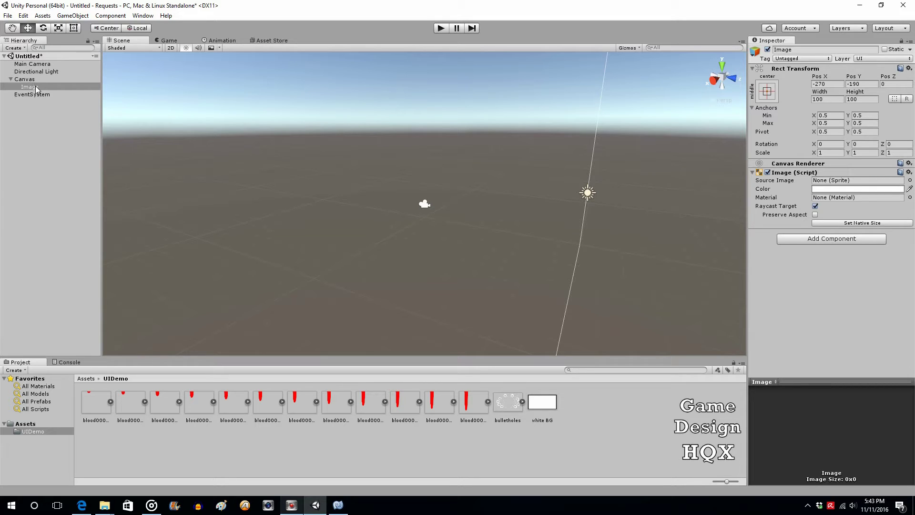
Make the bulletholes sprite the Image's Source Image.
{"action": "right_click_drag", "start_coordinate": [423, 205], "coordinate": [470, 142]}
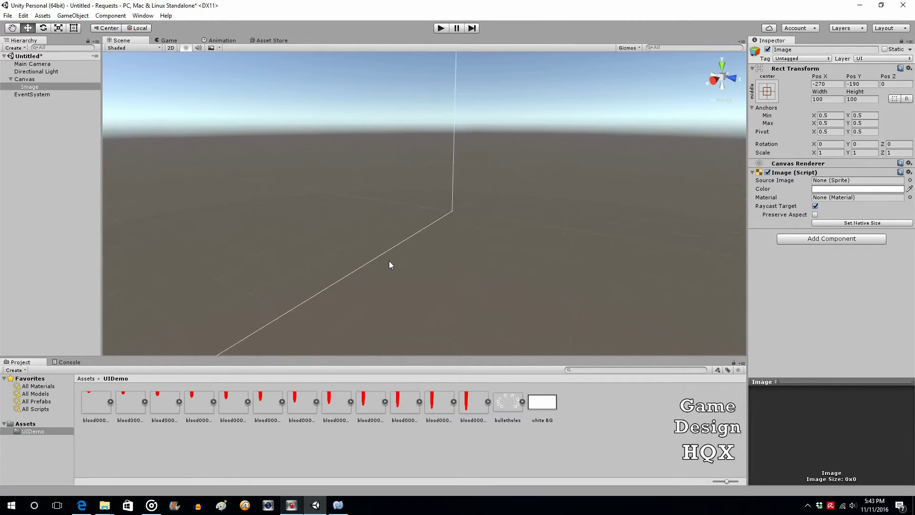
{"action": "key", "text": "f"}
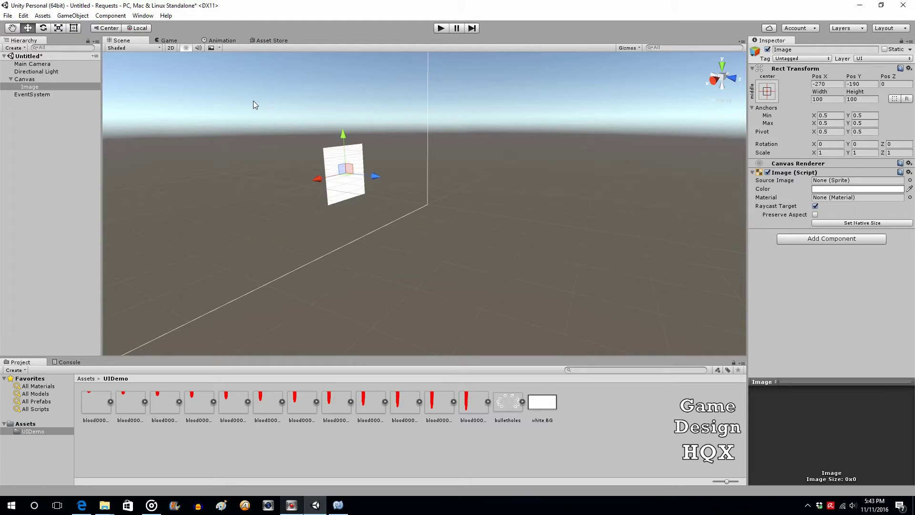
{"action": "scroll", "coordinate": [332, 96], "scroll_direction": "up", "scroll_amount": 6}
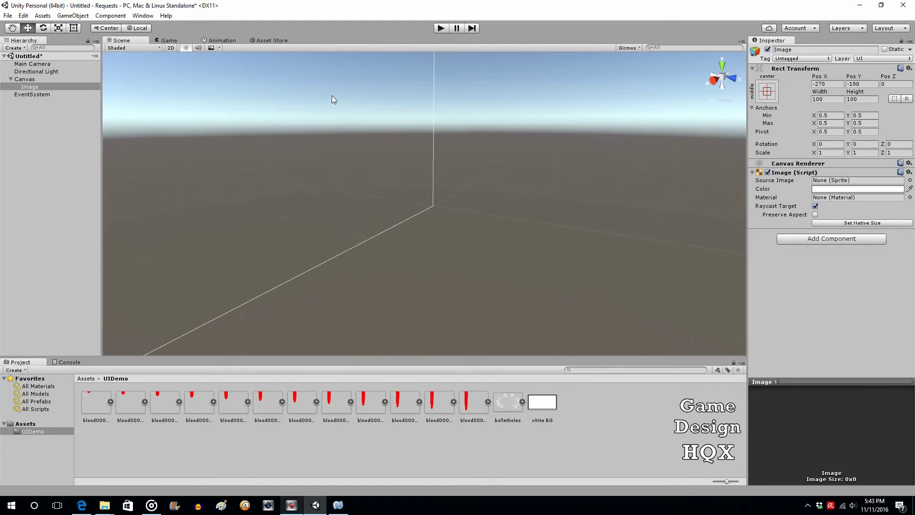
{"action": "double_click", "coordinate": [39, 64]}
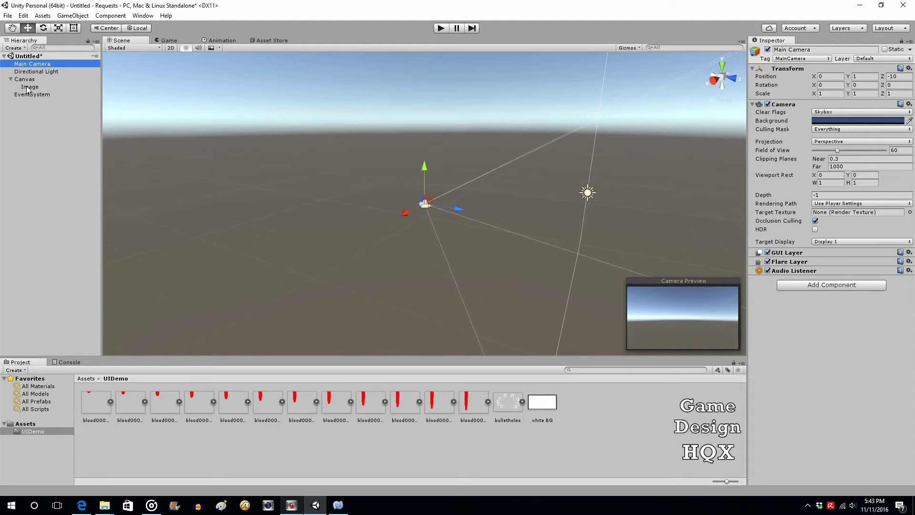
{"action": "left_click", "coordinate": [47, 87]}
{"action": "left_click_drag", "start_coordinate": [508, 404], "coordinate": [835, 182]}
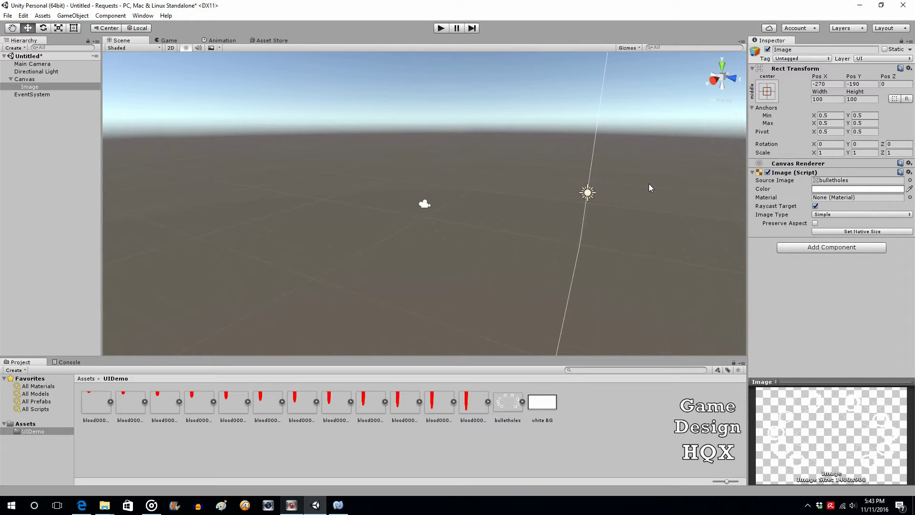
Preview the scene, then set the Image's X and Y scale to 5 and test it in play mode.
{"action": "left_click", "coordinate": [440, 29]}
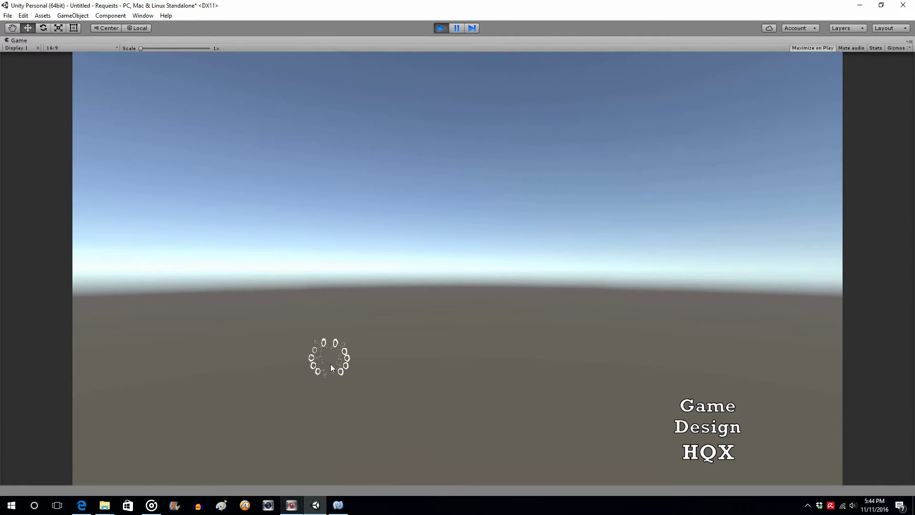
{"action": "left_click", "coordinate": [439, 29]}
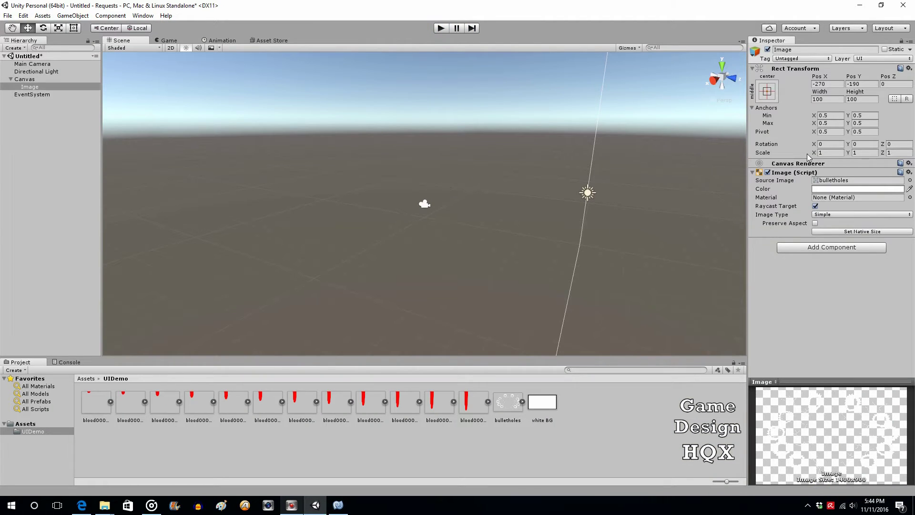
{"action": "left_click", "coordinate": [830, 153]}
{"action": "type", "text": "5"}
{"action": "key", "text": "Tab"}
{"action": "type", "text": "5"}
{"action": "left_click", "coordinate": [441, 29]}
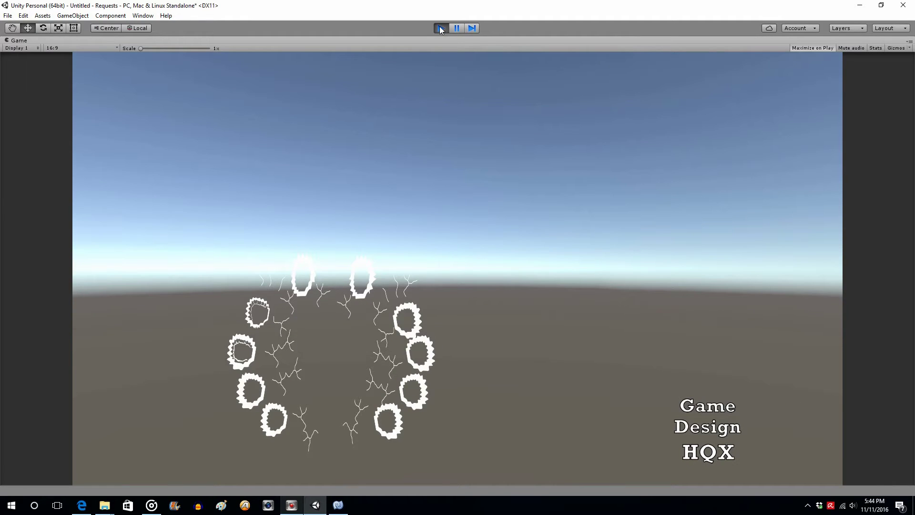
{"action": "left_click", "coordinate": [441, 28]}
Raise the Image's X and Y scale to 7 and check it in play mode.
{"action": "left_click", "coordinate": [782, 149]}
{"action": "type", "text": "7"}
{"action": "key", "text": "Tab"}
{"action": "type", "text": "7"}
{"action": "left_click", "coordinate": [443, 28]}
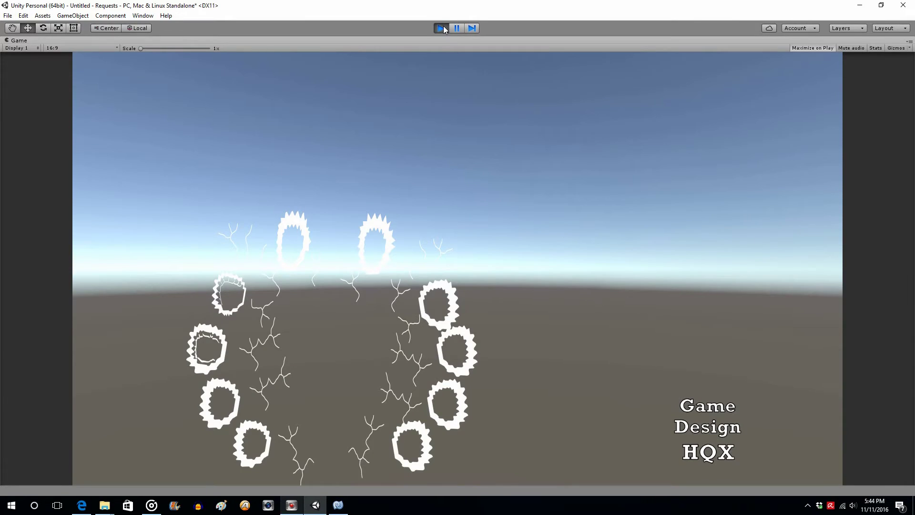
{"action": "left_click", "coordinate": [443, 28]}
Set the Image's X and Y scale to 12 and check it in play mode.
{"action": "left_click", "coordinate": [836, 153]}
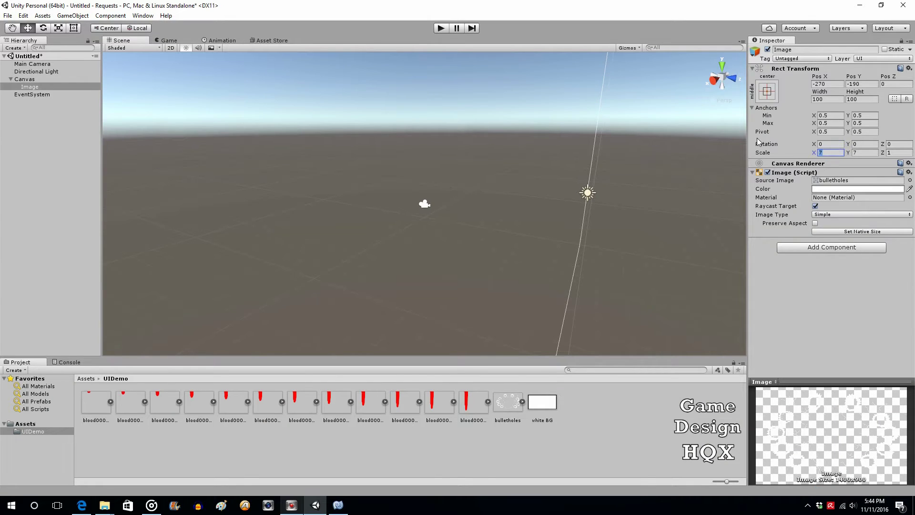
{"action": "type", "text": "12"}
{"action": "left_click", "coordinate": [859, 152]}
{"action": "type", "text": "12"}
{"action": "left_click", "coordinate": [442, 30]}
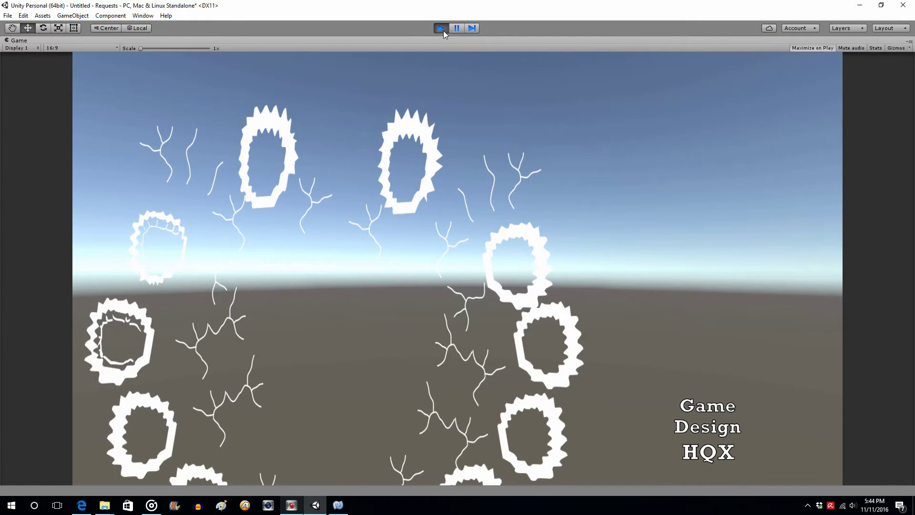
{"action": "left_click", "coordinate": [442, 29]}
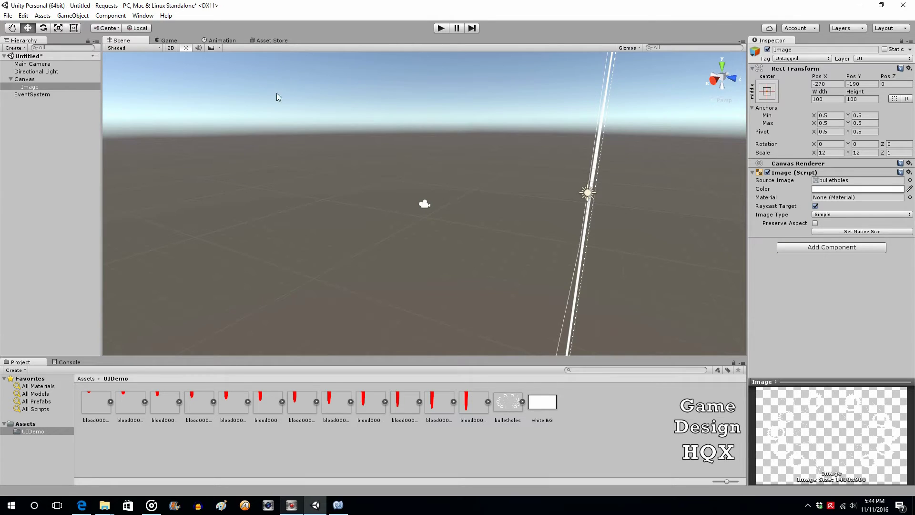
Move the image up and right to about X -167, Y -50, checking it in play mode.
{"action": "key", "text": "f"}
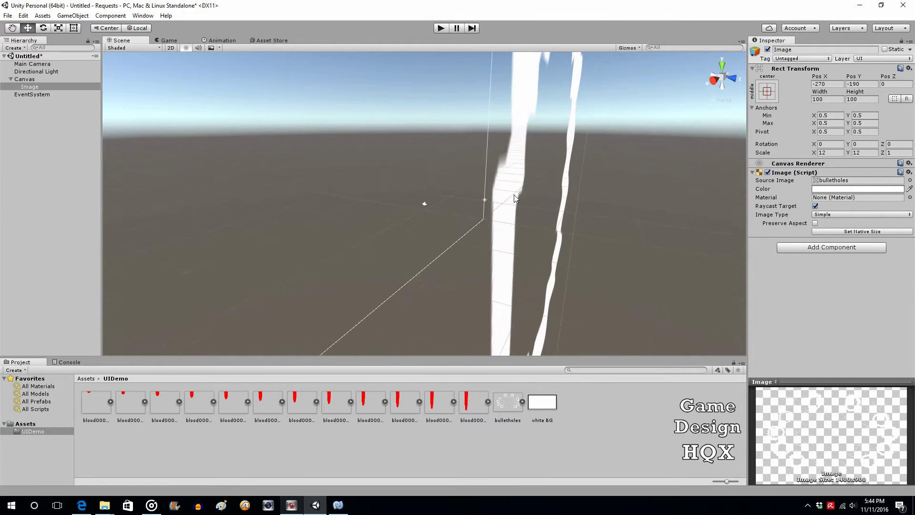
{"action": "scroll", "coordinate": [486, 184], "scroll_direction": "down", "scroll_amount": 2}
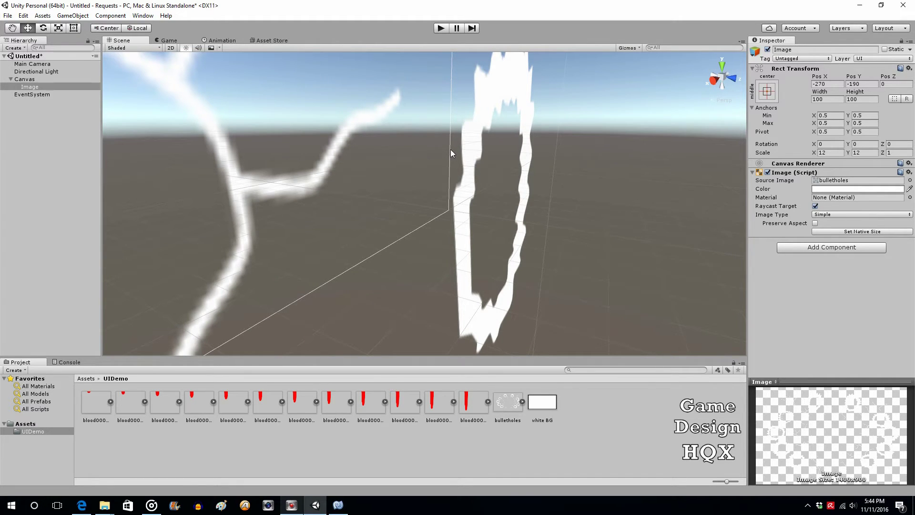
{"action": "scroll", "coordinate": [451, 152], "scroll_direction": "down", "scroll_amount": 5}
{"action": "key", "text": "f"}
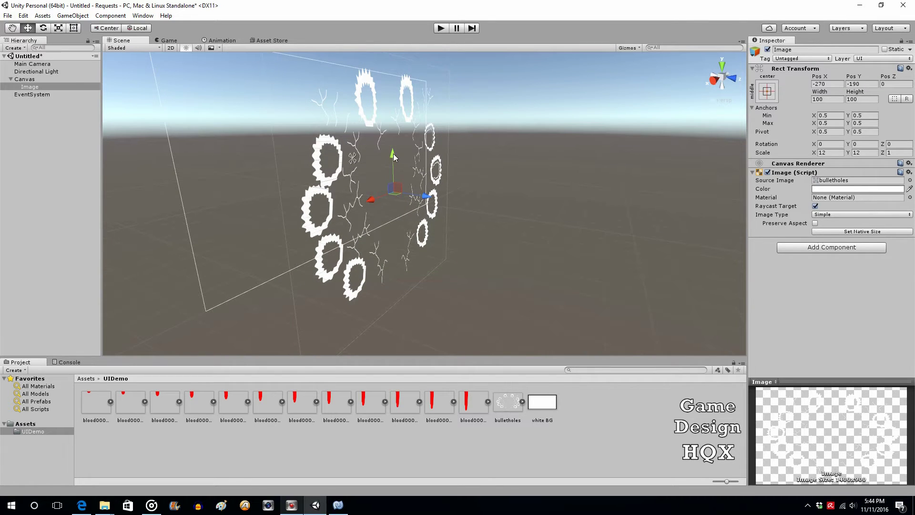
{"action": "left_click_drag", "start_coordinate": [395, 153], "coordinate": [392, 130]}
{"action": "left_click", "coordinate": [441, 28]}
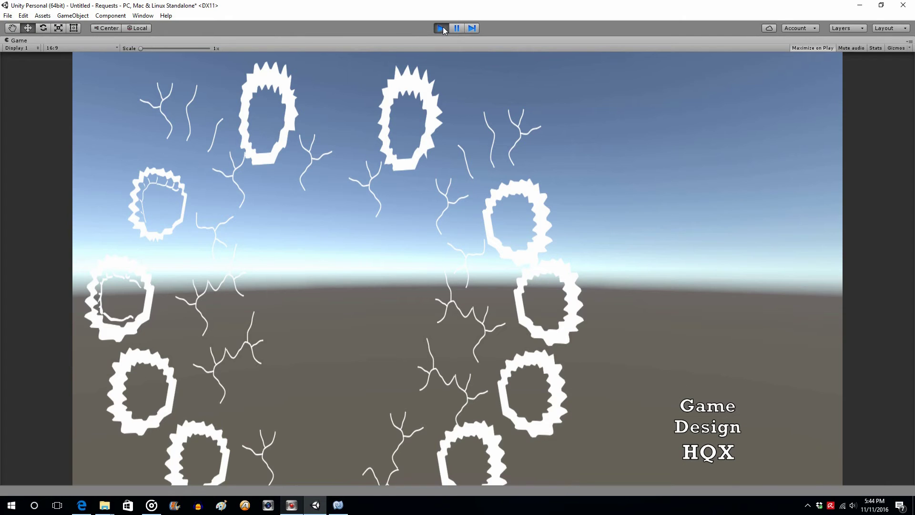
{"action": "left_click", "coordinate": [441, 28]}
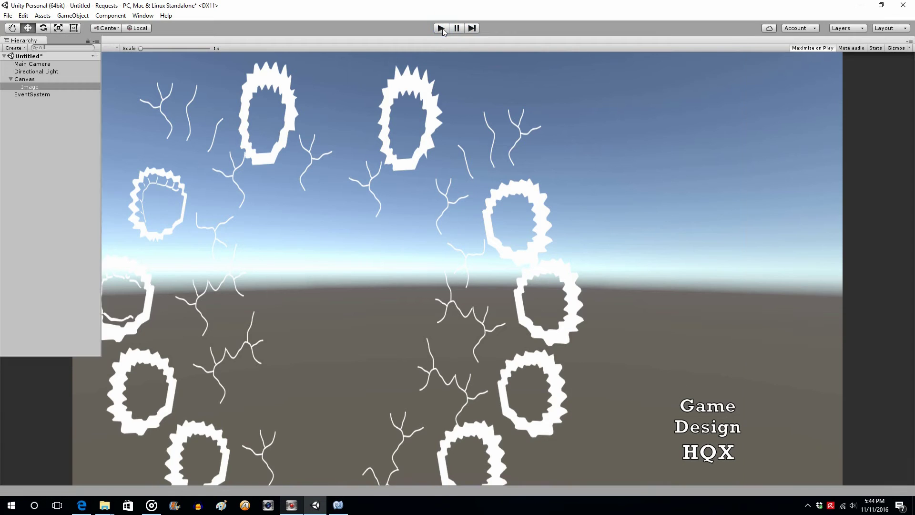
{"action": "left_click_drag", "start_coordinate": [392, 125], "coordinate": [392, 119]}
{"action": "left_click_drag", "start_coordinate": [371, 170], "coordinate": [382, 144]}
{"action": "left_click", "coordinate": [445, 28]}
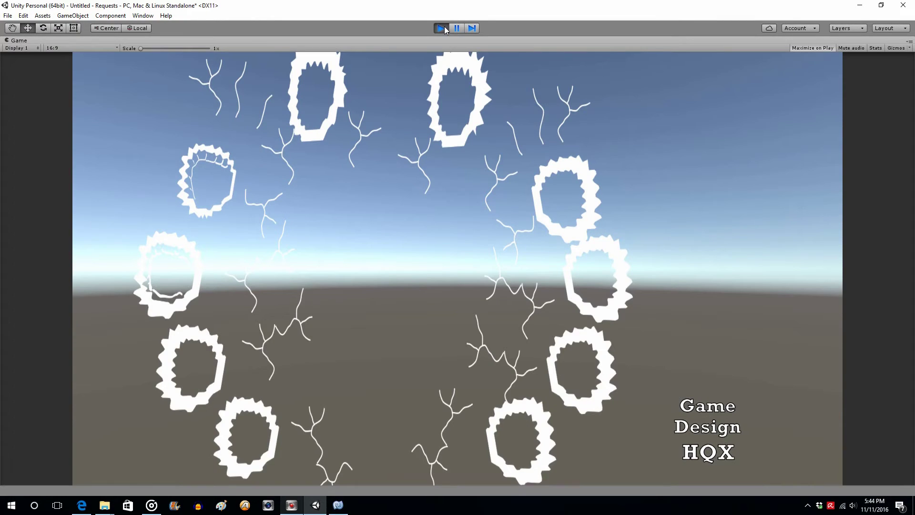
{"action": "left_click", "coordinate": [444, 28]}
Reduce the Image's X and Y scale to 11 and test it in play mode.
{"action": "left_click", "coordinate": [822, 153]}
{"action": "type", "text": "11"}
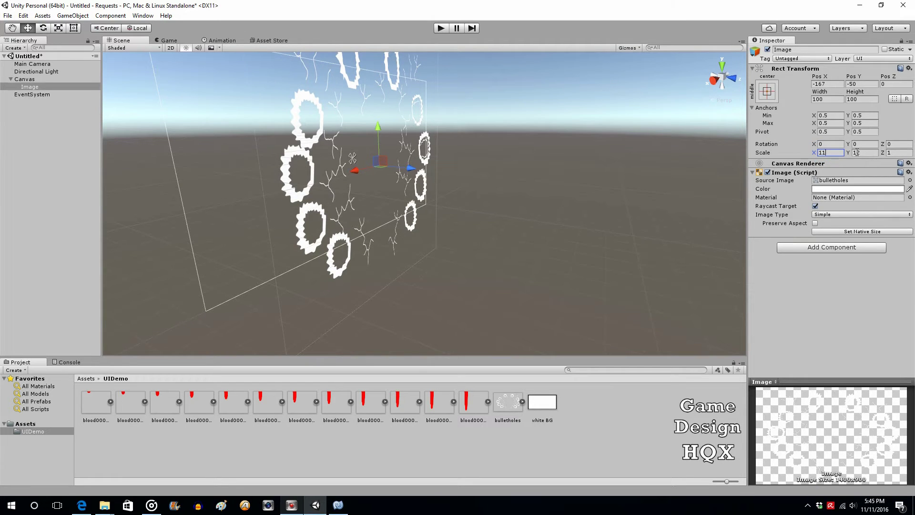
{"action": "left_click", "coordinate": [857, 153]}
{"action": "type", "text": "11"}
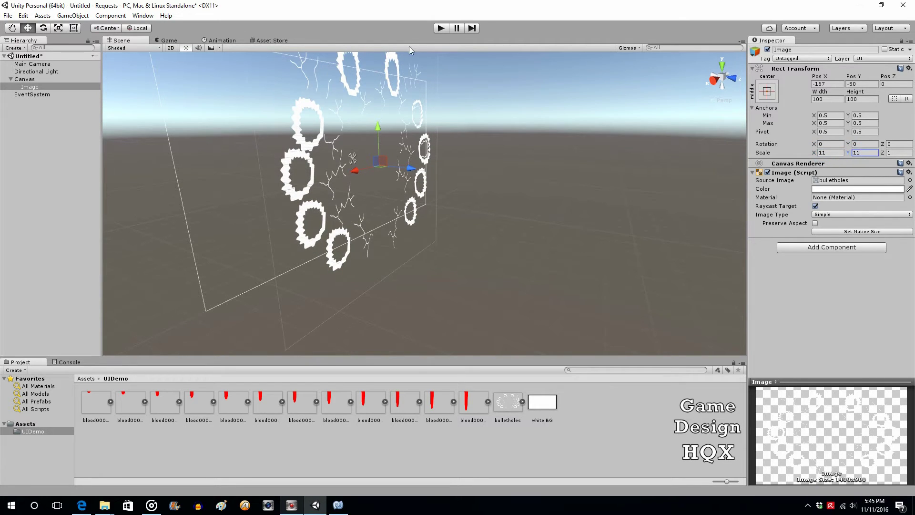
{"action": "left_click", "coordinate": [440, 30]}
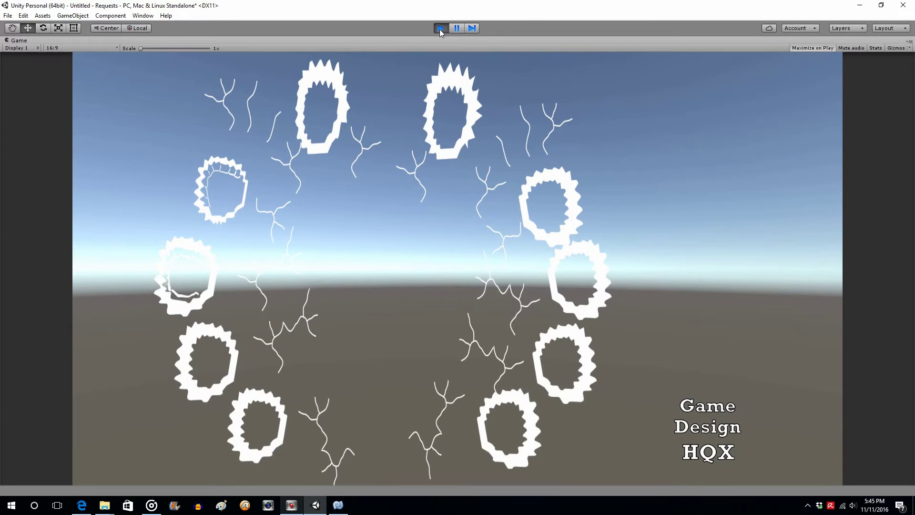
{"action": "left_click", "coordinate": [440, 30]}
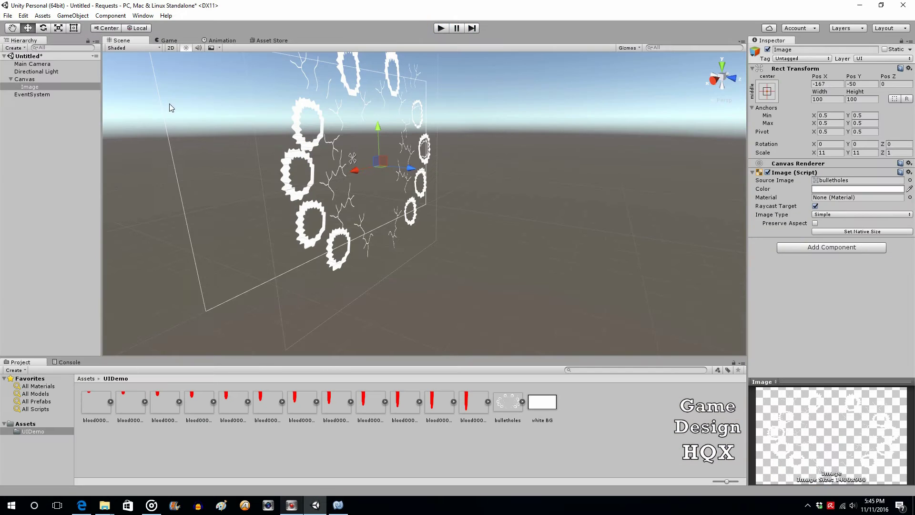
{"action": "left_click_drag", "start_coordinate": [351, 172], "coordinate": [345, 174]}
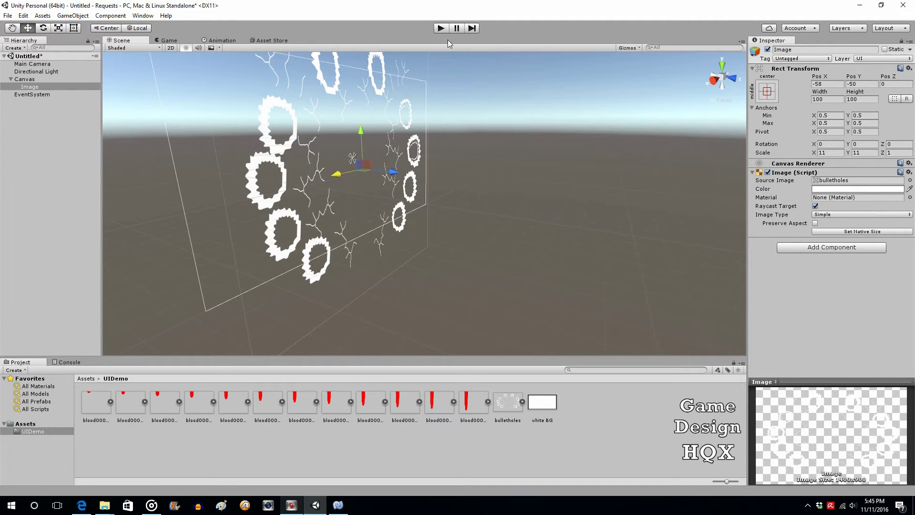
{"action": "left_click", "coordinate": [442, 28]}
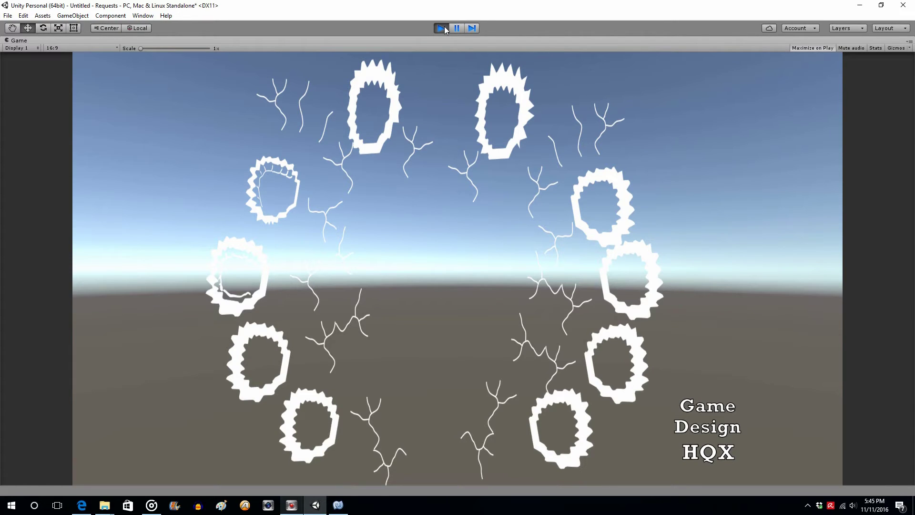
{"action": "left_click", "coordinate": [444, 27]}
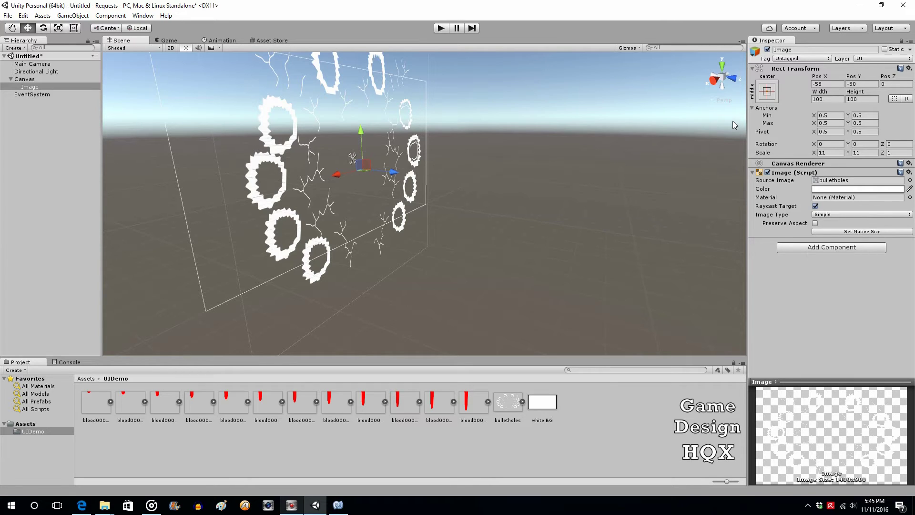
Tint the bullet-hole Image with the purple colour 826ED5.
{"action": "left_click", "coordinate": [836, 188]}
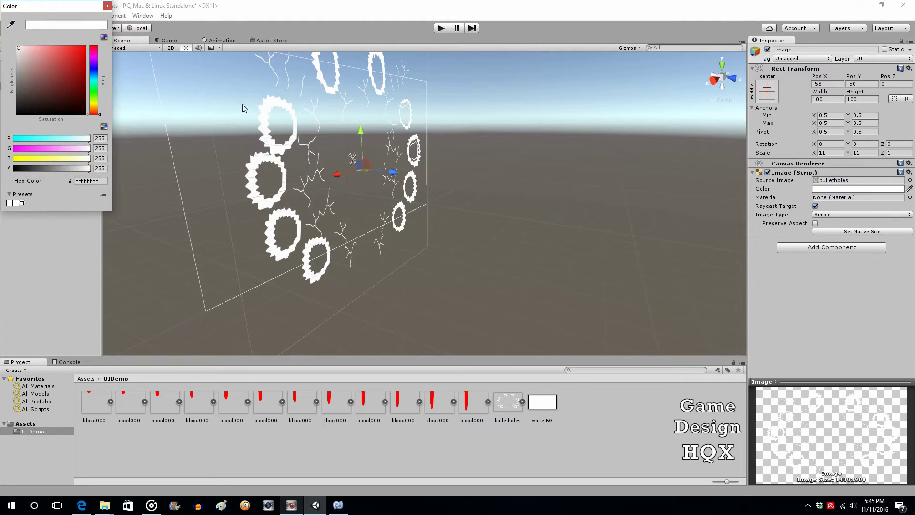
{"action": "left_click", "coordinate": [93, 67]}
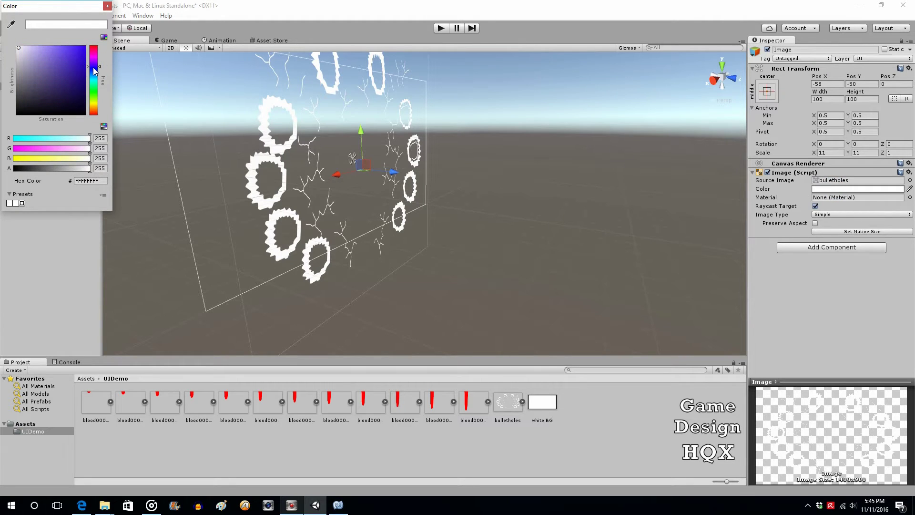
{"action": "left_click", "coordinate": [50, 58]}
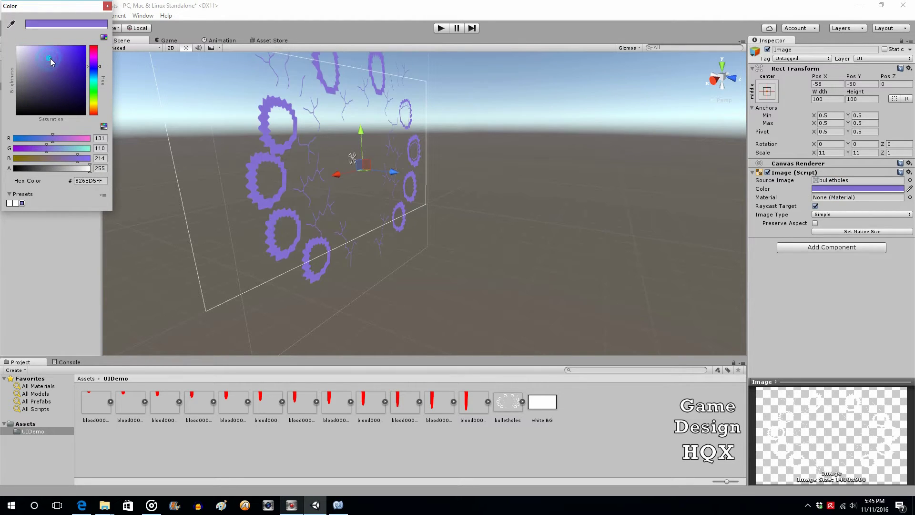
{"action": "left_click", "coordinate": [107, 6]}
{"action": "left_click", "coordinate": [70, 16]}
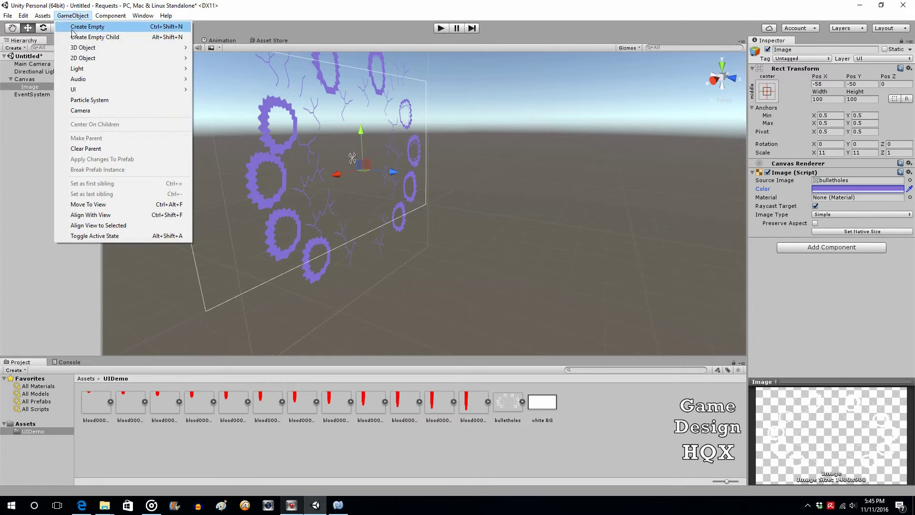
Add a cube at Y position 0, Z position -9 and check it in play mode.
{"action": "mouse_move", "coordinate": [95, 51]}
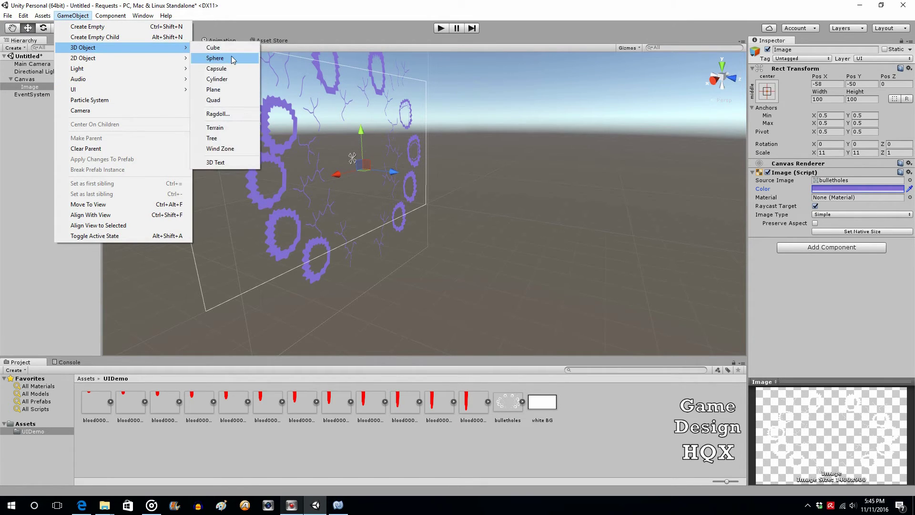
{"action": "left_click", "coordinate": [233, 45]}
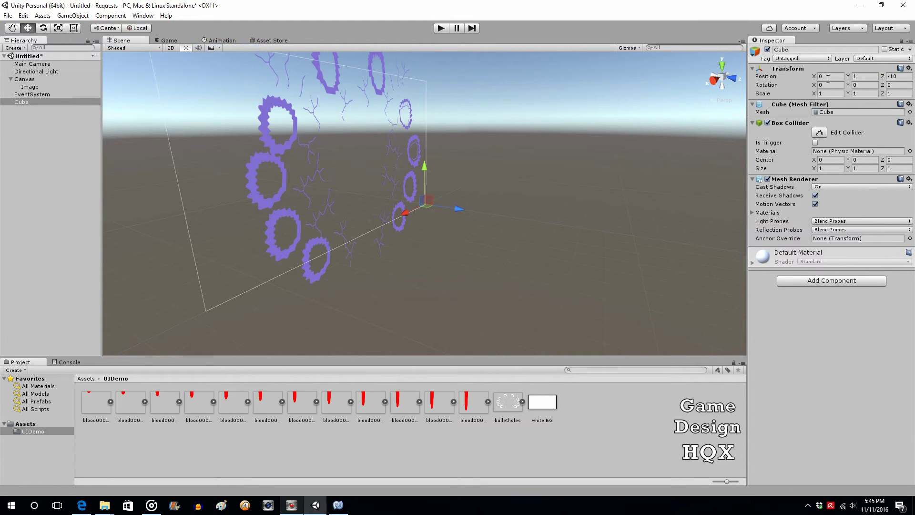
{"action": "left_click", "coordinate": [865, 78]}
{"action": "type", "text": "0"}
{"action": "left_click", "coordinate": [898, 76]}
{"action": "type", "text": "-9"}
{"action": "left_click", "coordinate": [441, 29]}
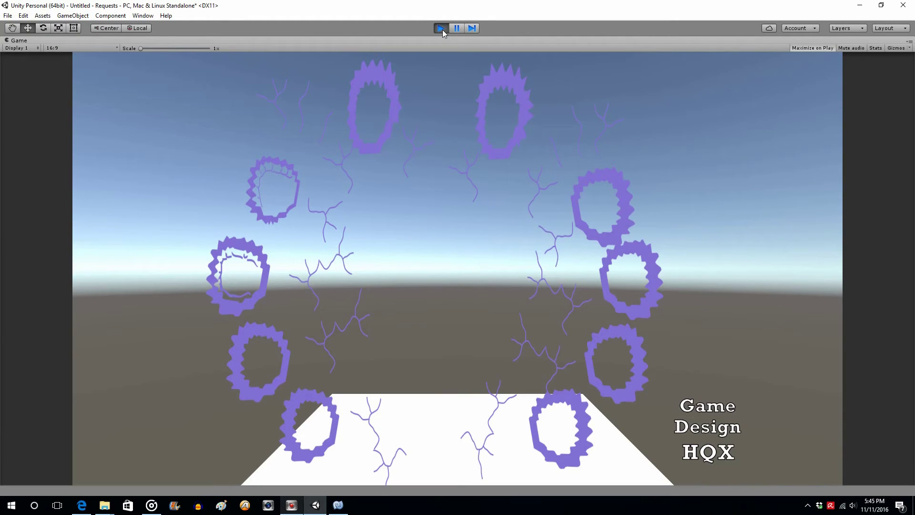
{"action": "left_click", "coordinate": [441, 29]}
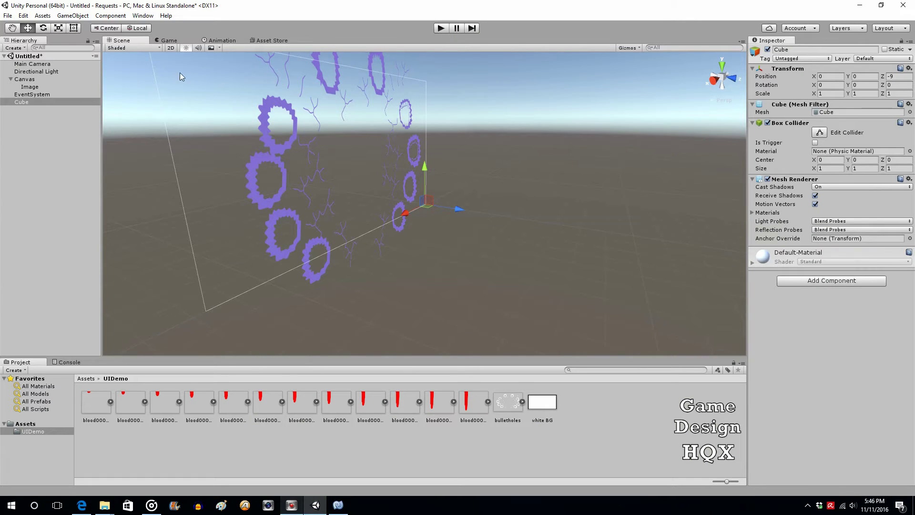
Raise and then lower the cube along Y, testing each placement in play mode.
{"action": "left_click_drag", "start_coordinate": [428, 164], "coordinate": [433, 131]}
{"action": "left_click", "coordinate": [442, 29]}
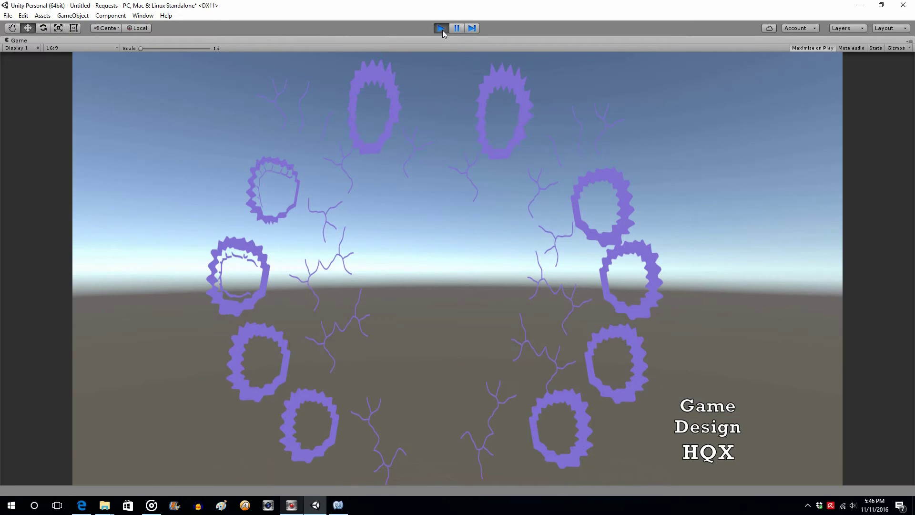
{"action": "left_click", "coordinate": [442, 29]}
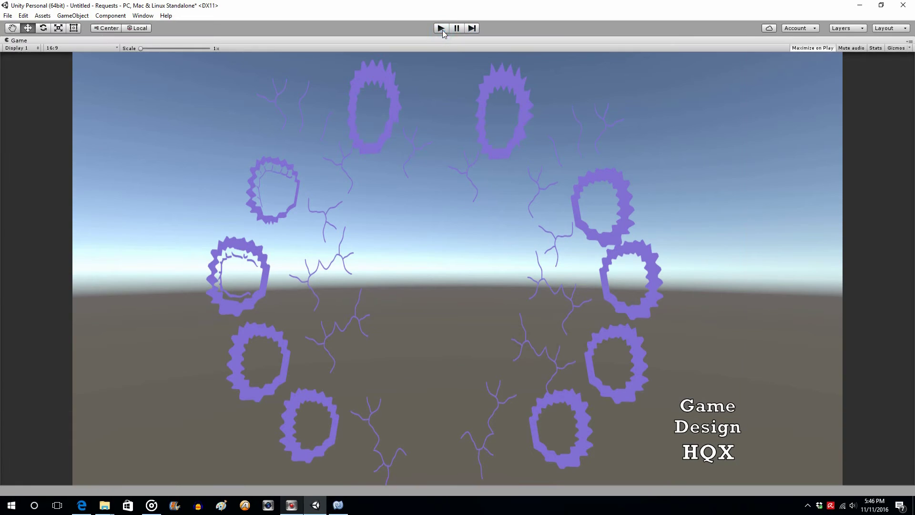
{"action": "left_click_drag", "start_coordinate": [425, 133], "coordinate": [427, 164]}
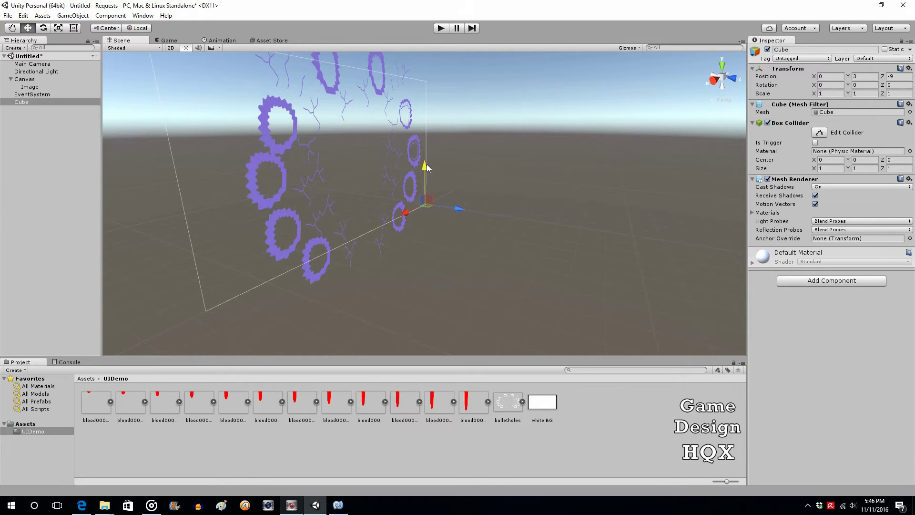
{"action": "left_click", "coordinate": [446, 29]}
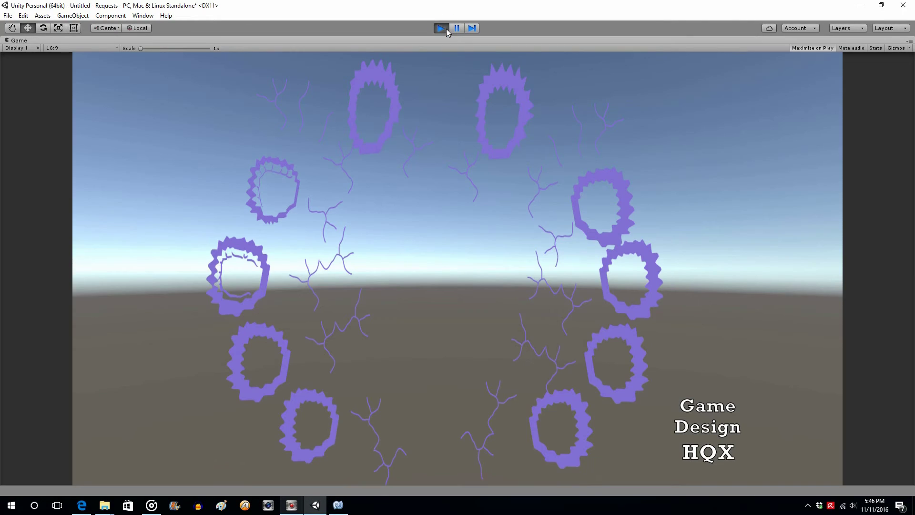
{"action": "left_click", "coordinate": [446, 29]}
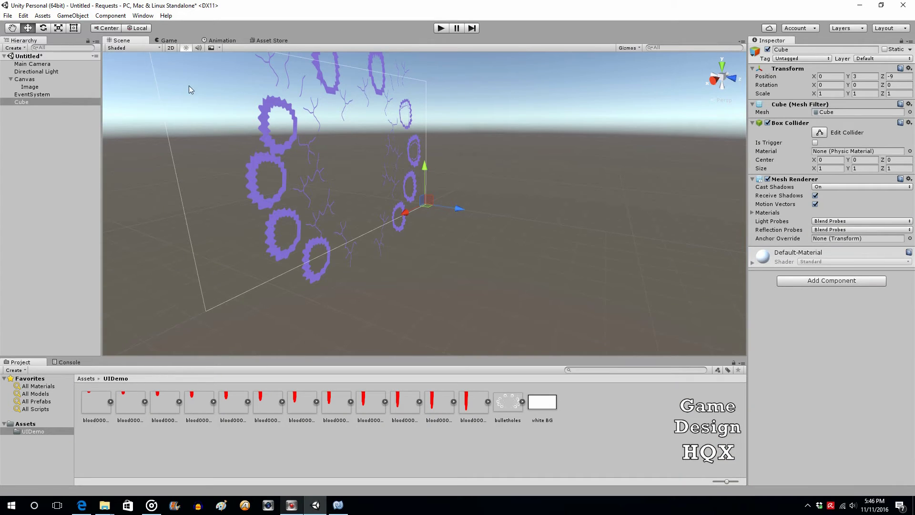
Set the cube's Z position to -7 and X/Y scale to 12, then test it in play mode.
{"action": "left_click", "coordinate": [54, 64]}
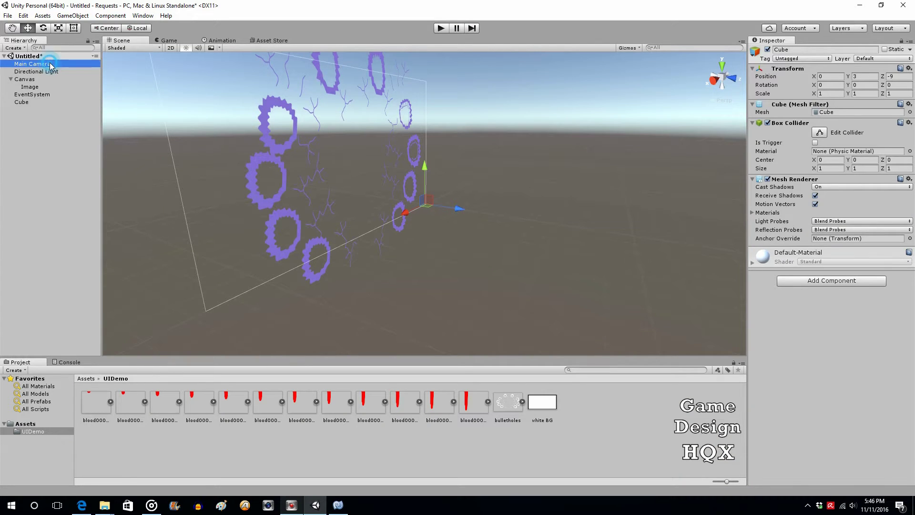
{"action": "left_click", "coordinate": [23, 104]}
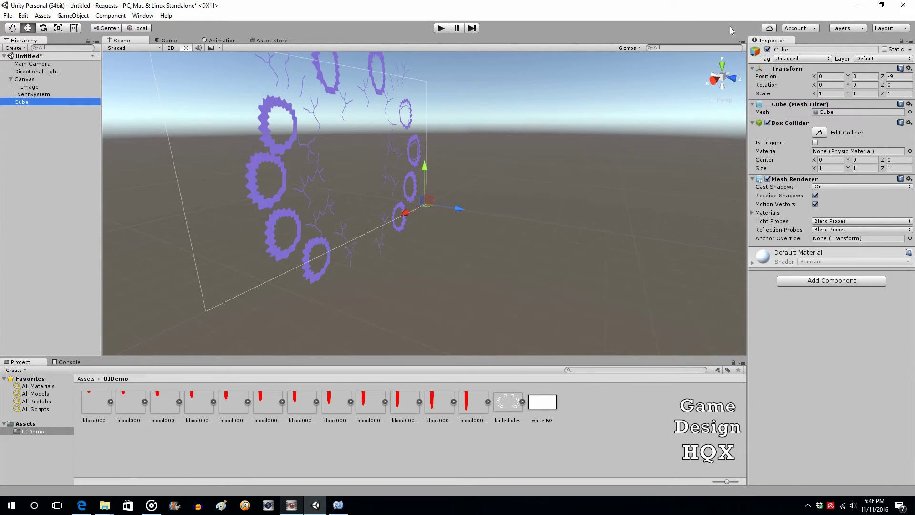
{"action": "left_click", "coordinate": [890, 76]}
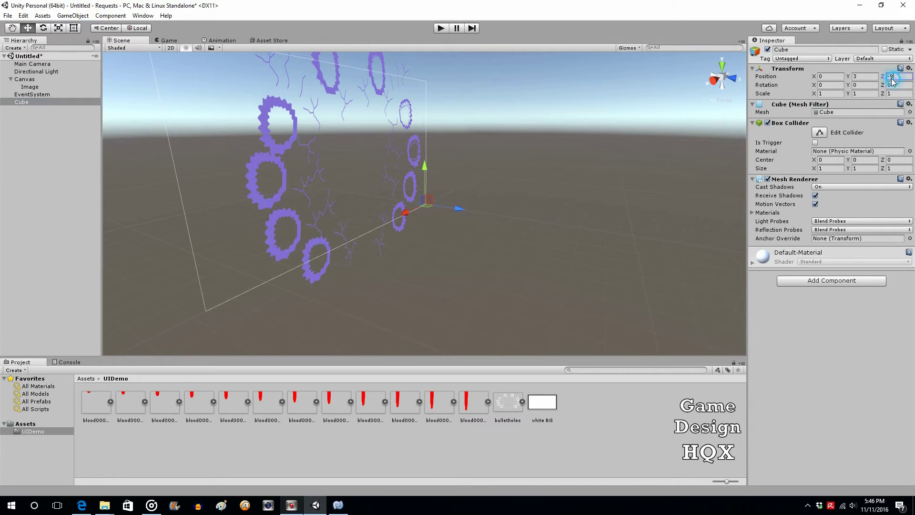
{"action": "type", "text": "-7"}
{"action": "left_click", "coordinate": [834, 93]}
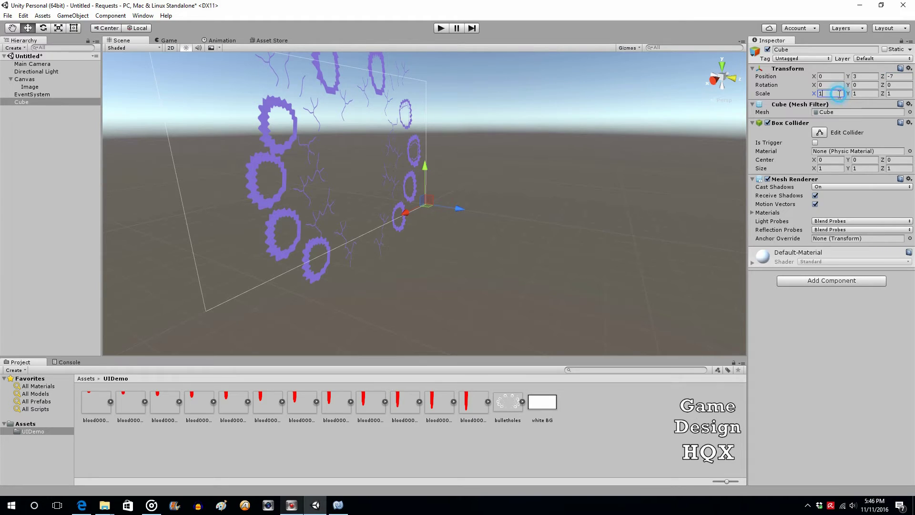
{"action": "type", "text": "2"}
{"action": "left_click", "coordinate": [869, 93]}
{"action": "type", "text": "2"}
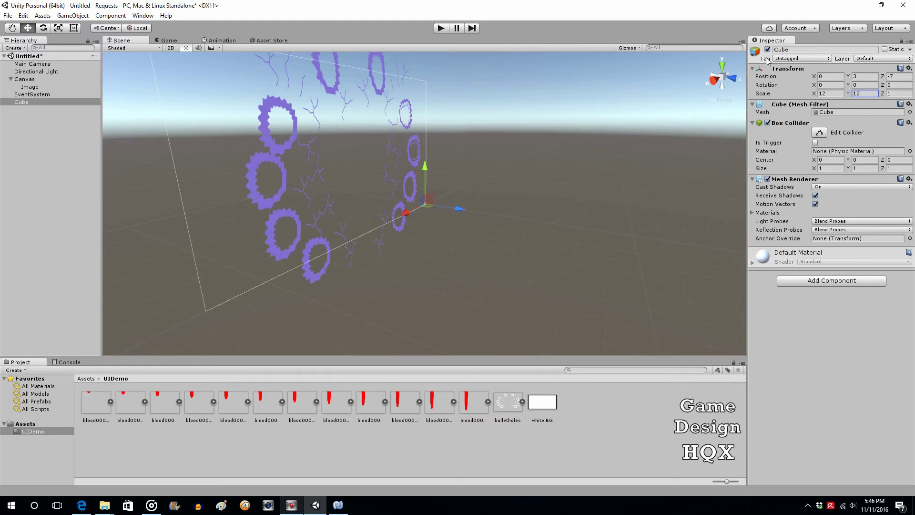
{"action": "left_click", "coordinate": [441, 28]}
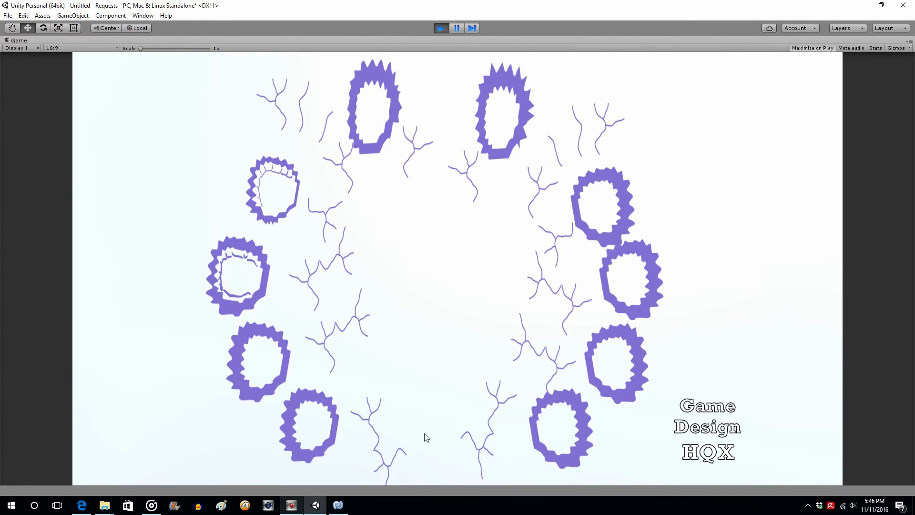
{"action": "left_click", "coordinate": [443, 28]}
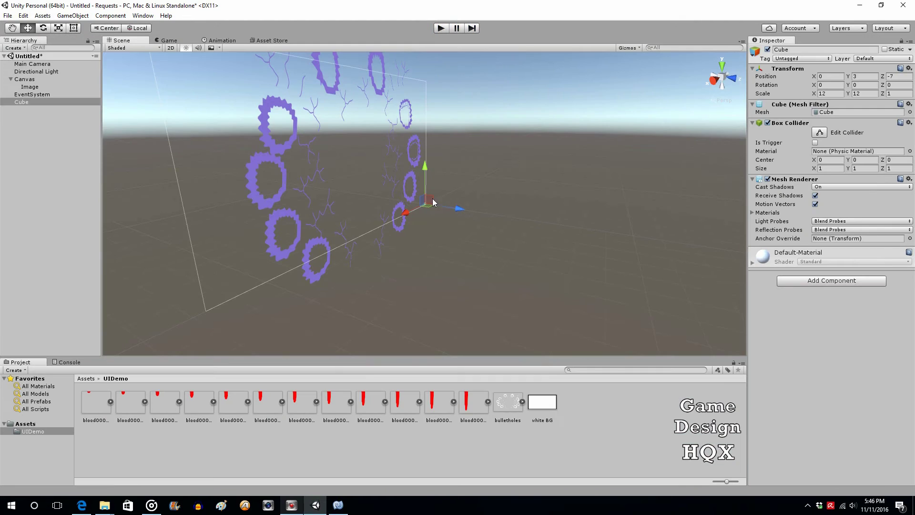
Test the cube at different Z depths in play mode, then delete the Cube.
{"action": "left_click_drag", "start_coordinate": [459, 214], "coordinate": [467, 211]}
{"action": "scroll", "coordinate": [353, 114], "scroll_direction": "up", "scroll_amount": 10}
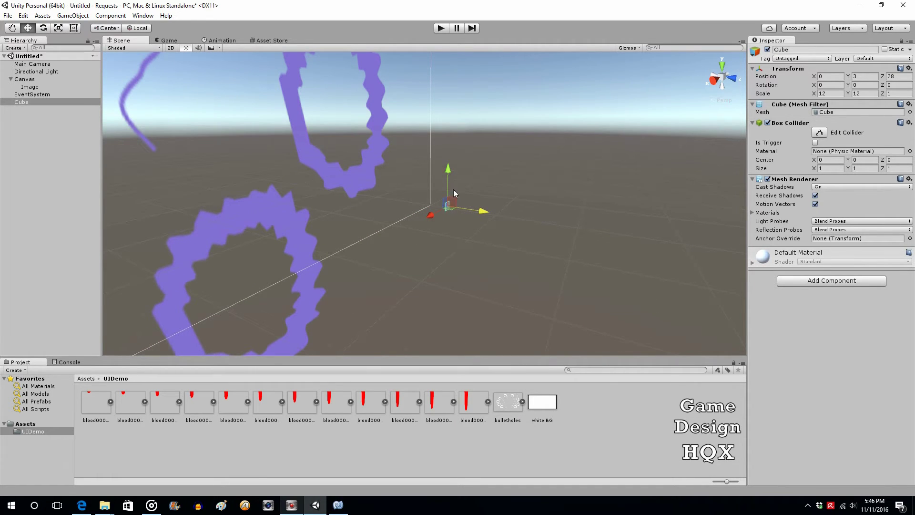
{"action": "left_click", "coordinate": [441, 29]}
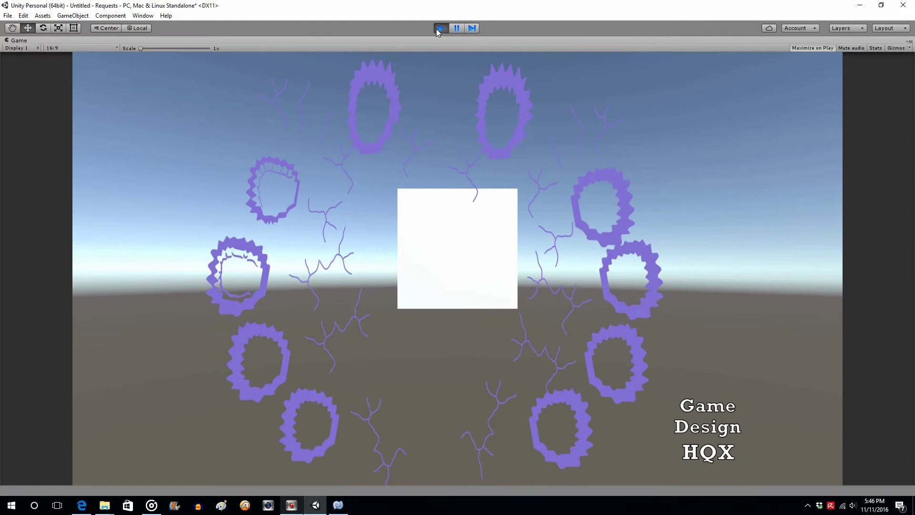
{"action": "left_click", "coordinate": [438, 29]}
{"action": "left_click_drag", "start_coordinate": [481, 209], "coordinate": [460, 212]}
{"action": "left_click", "coordinate": [439, 28]}
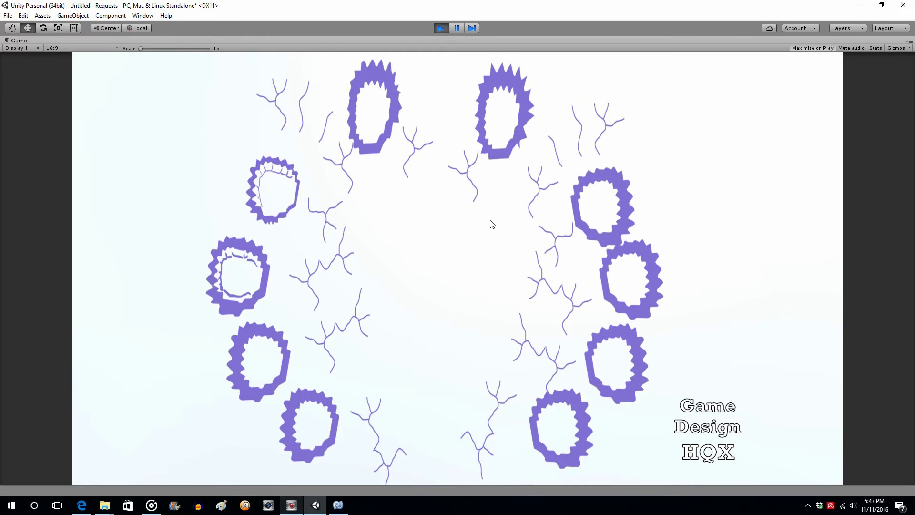
{"action": "left_click", "coordinate": [437, 28]}
{"action": "left_click", "coordinate": [22, 102]}
{"action": "key", "text": "Delete"}
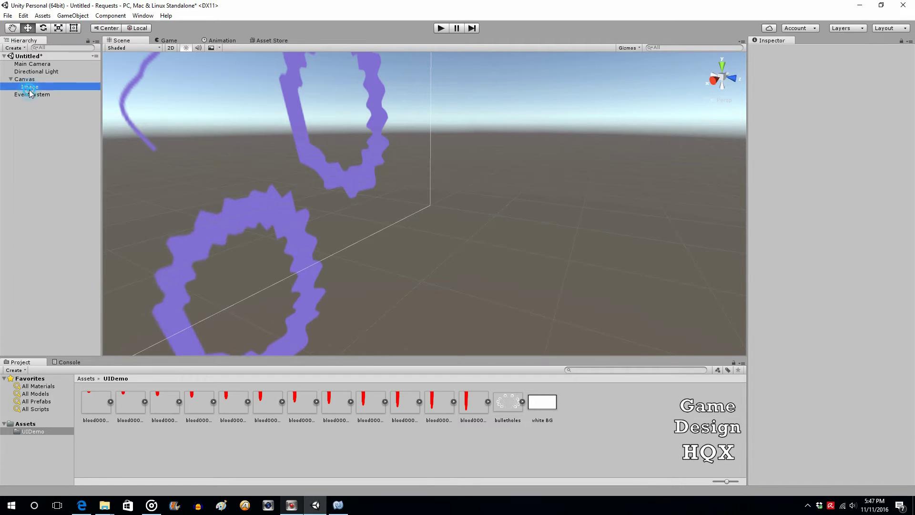
Set the Image's tint colour back to pure white (255, 255, 255).
{"action": "left_click", "coordinate": [29, 88]}
{"action": "left_click", "coordinate": [857, 185]}
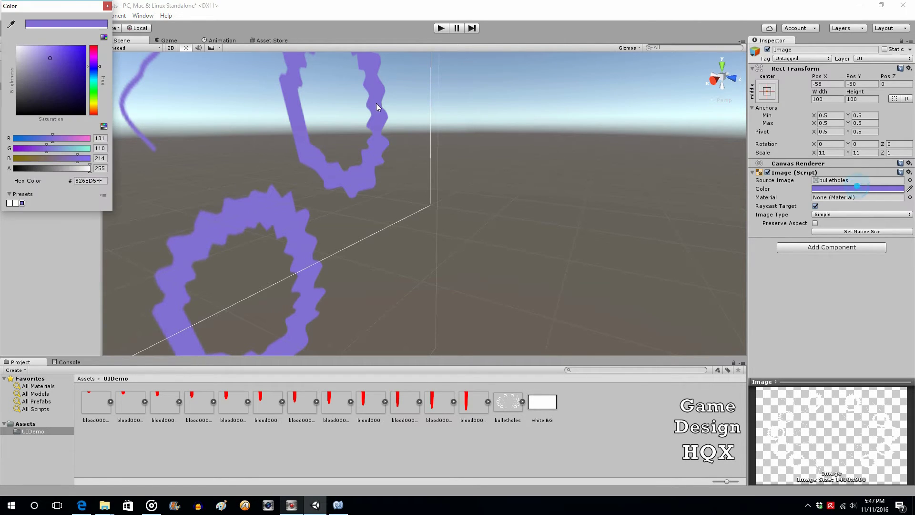
{"action": "left_click_drag", "start_coordinate": [53, 56], "coordinate": [2, 31]}
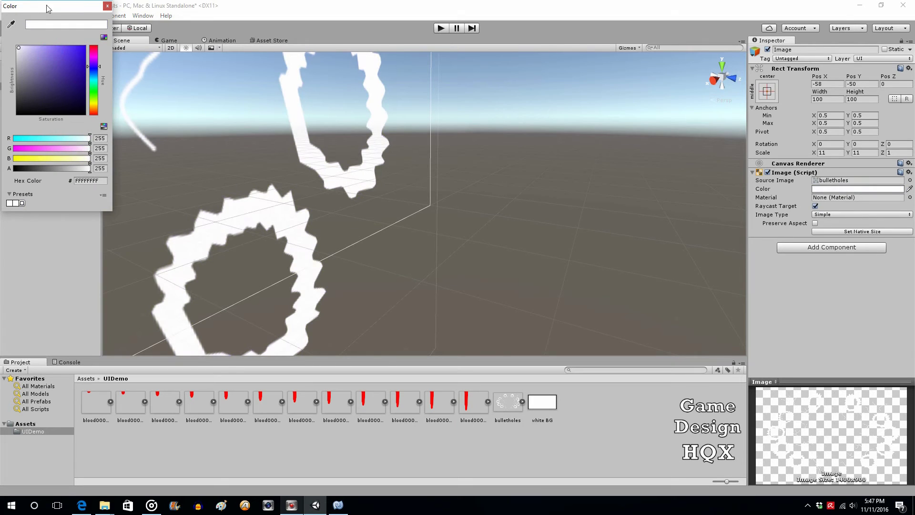
{"action": "left_click", "coordinate": [108, 5]}
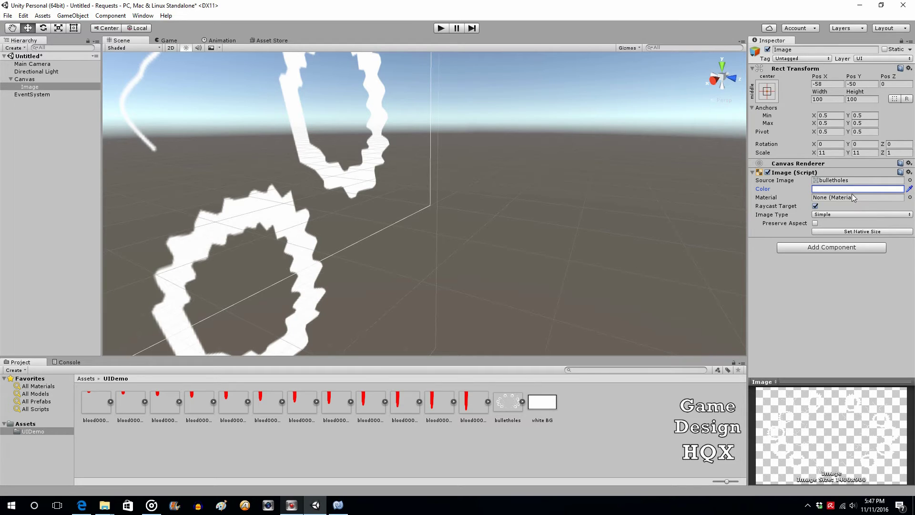
Create a C# script named UIImageTrig and attach it to the Image object.
{"action": "right_click", "coordinate": [582, 398]}
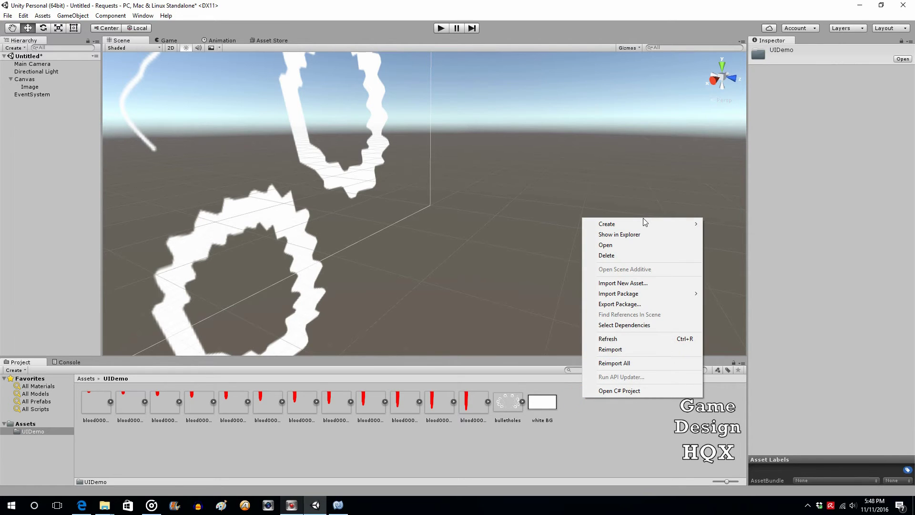
{"action": "mouse_move", "coordinate": [643, 221]}
{"action": "left_click", "coordinate": [727, 237]}
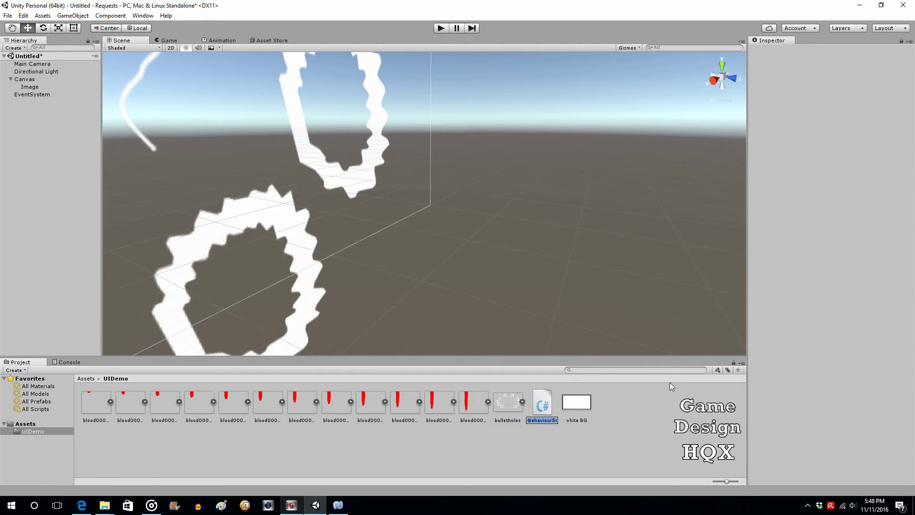
{"action": "type", "text": "UIImag"}
{"action": "type", "text": "eTrig"}
{"action": "key", "text": "Return"}
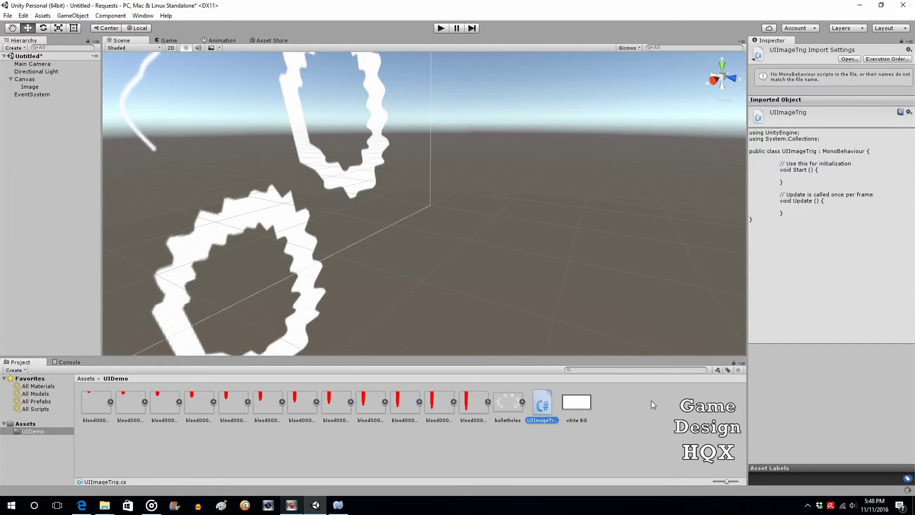
{"action": "left_click", "coordinate": [28, 89]}
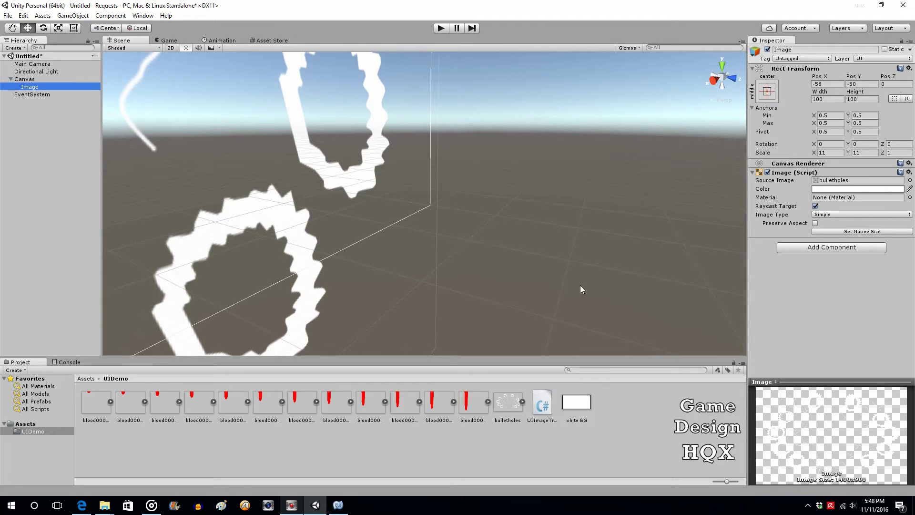
{"action": "left_click_drag", "start_coordinate": [542, 407], "coordinate": [759, 293]}
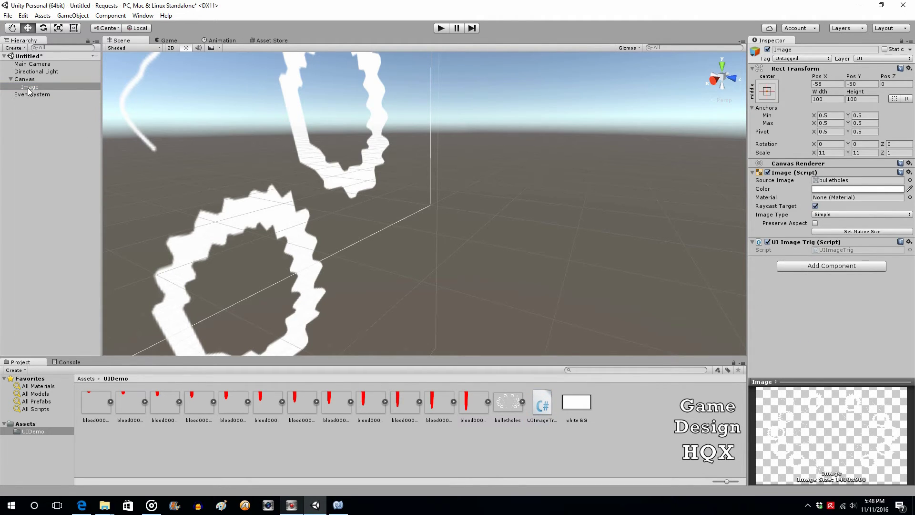
Open UIImageTrig in MonoDevelop and add GetComponent<CanvasRenderer> ().SetAlpha (0); inside Start().
{"action": "double_click", "coordinate": [834, 249]}
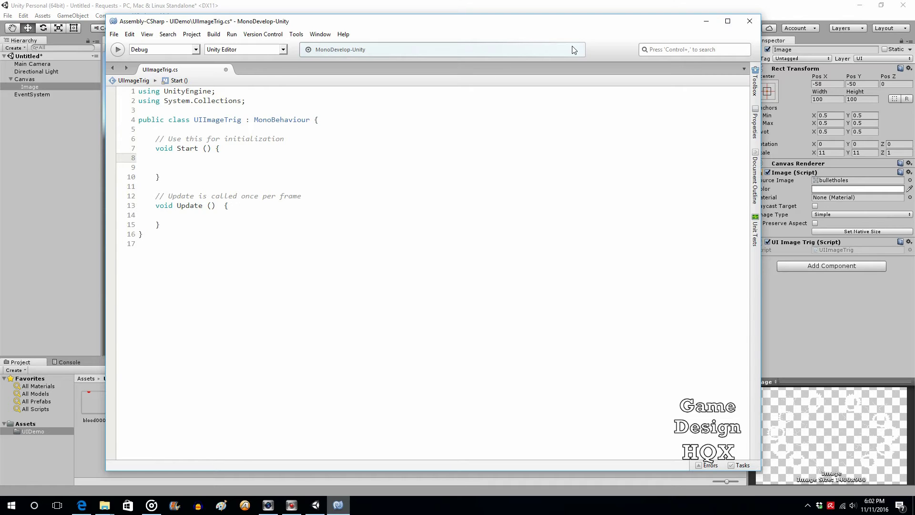
{"action": "type", "text": "GetComponent<CanvasRenderer> ().SetAlpha (0);"}
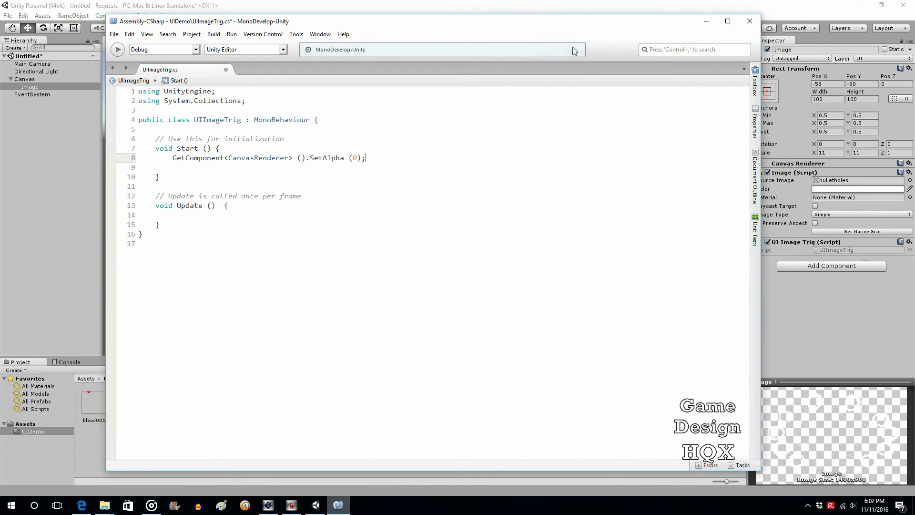
{"action": "left_click", "coordinate": [231, 148]}
{"action": "key", "text": "Return"}
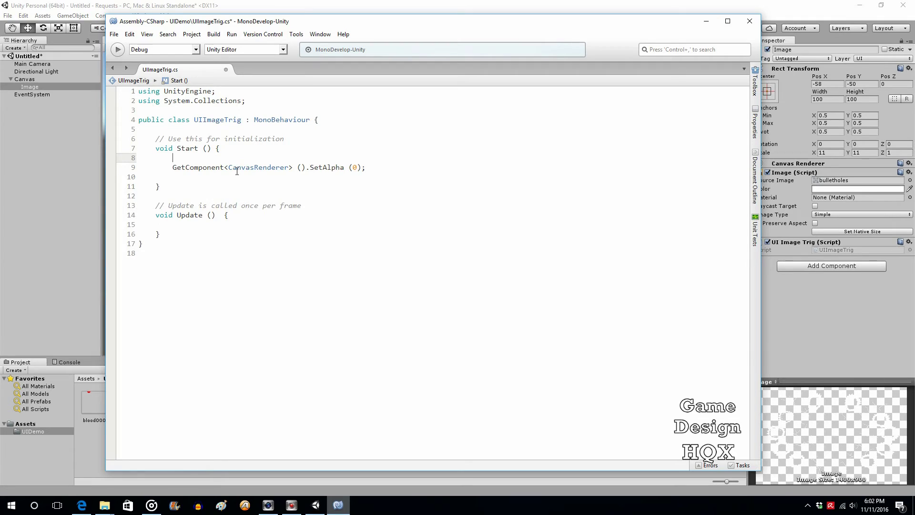
{"action": "mouse_move", "coordinate": [237, 170]}
Save the script and write an if (Input.GetKeyDown ("space")) condition inside Update().
{"action": "left_click", "coordinate": [114, 34]}
{"action": "left_click", "coordinate": [128, 73]}
{"action": "left_click", "coordinate": [257, 224]}
{"action": "key", "text": "Return"}
{"action": "key", "text": "Return"}
{"action": "key", "text": "Up"}
{"action": "type", "text": "i"}
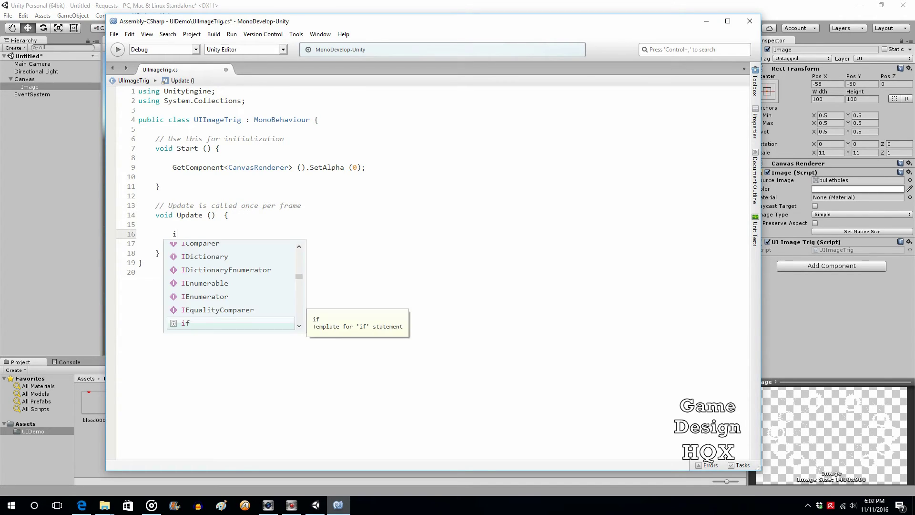
{"action": "type", "text": "f ("}
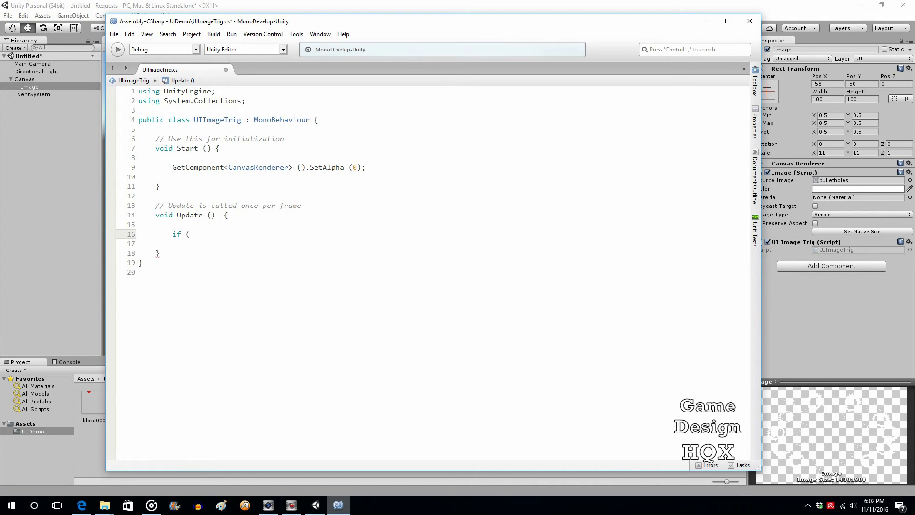
{"action": "type", "text": "in"}
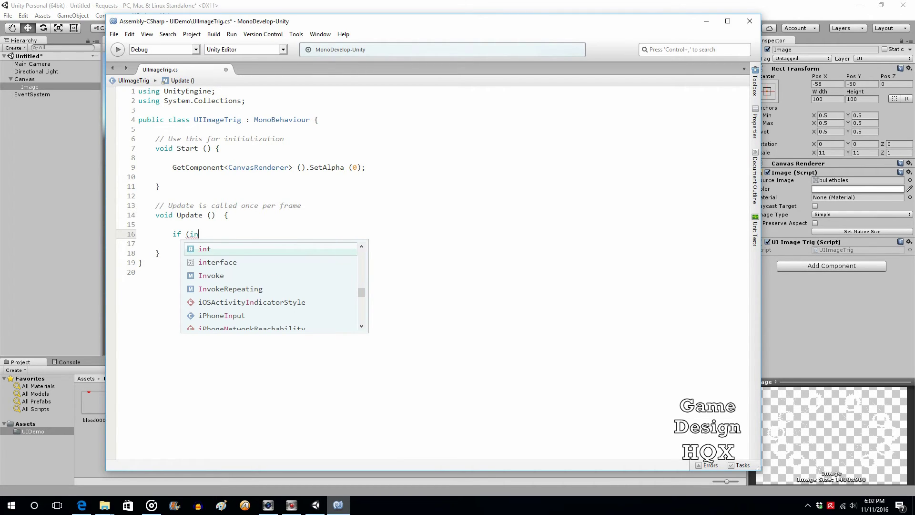
{"action": "type", "text": "pu"}
{"action": "key", "text": "Return"}
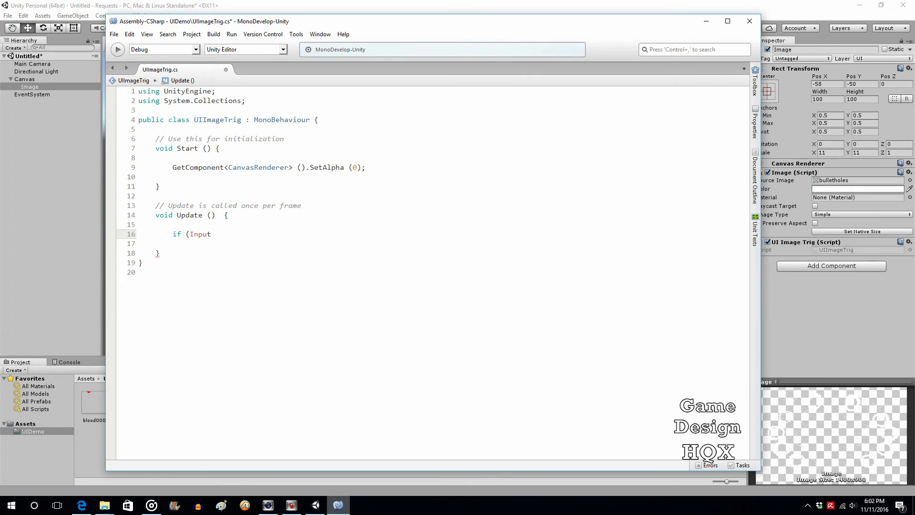
{"action": "type", "text": ".get"}
{"action": "key", "text": "Down"}
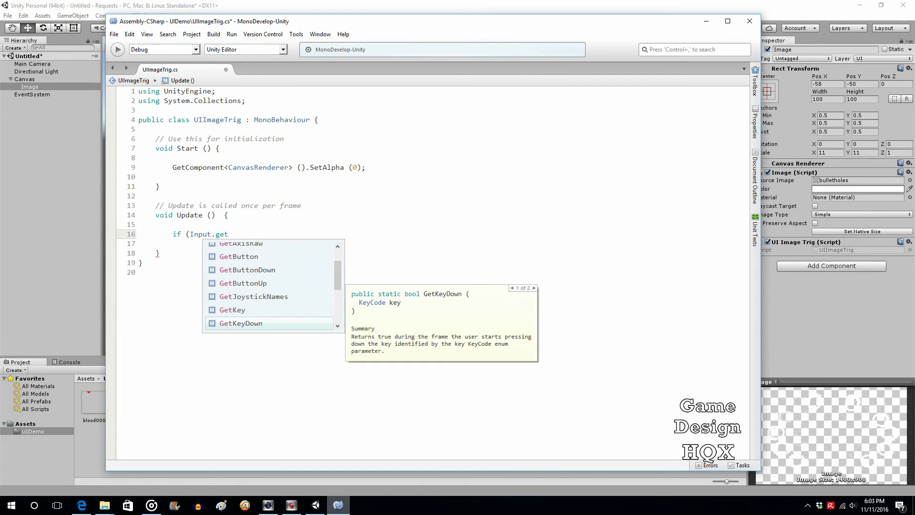
{"action": "key", "text": "Return"}
{"action": "type", "text": "("}
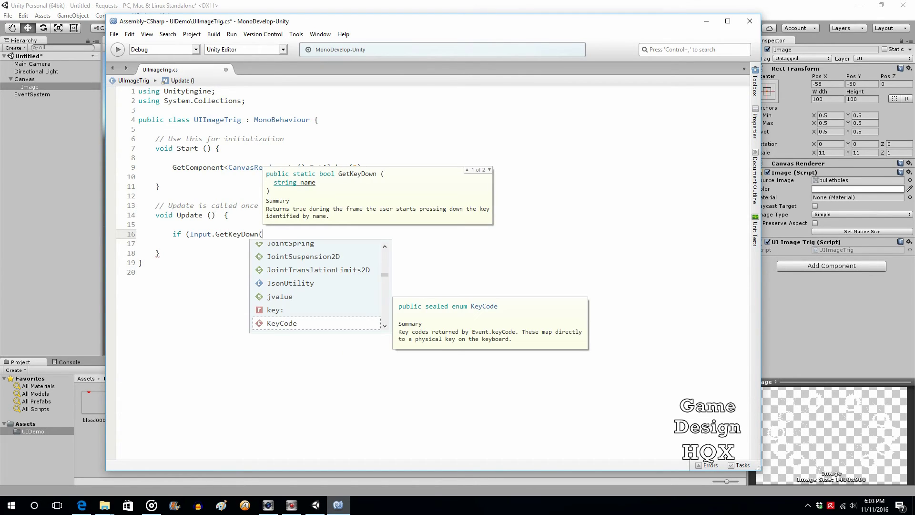
{"action": "type", "text": "\"space"}
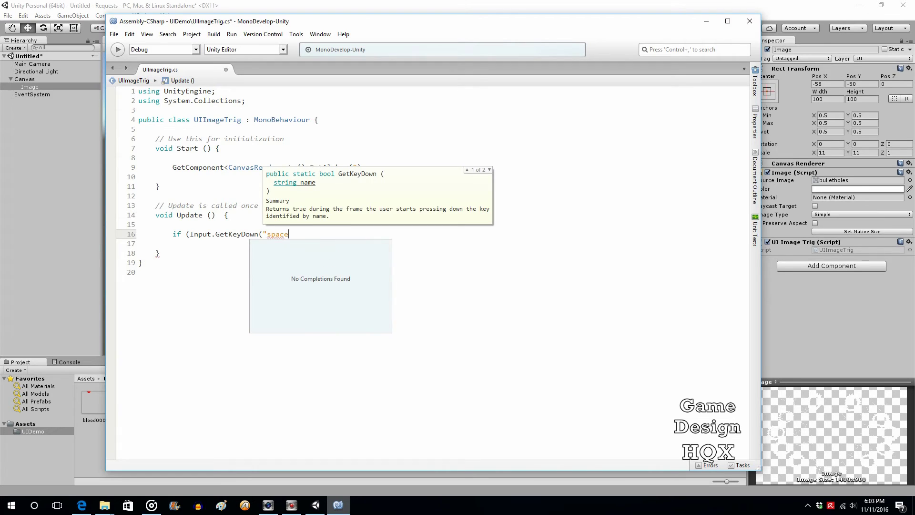
{"action": "type", "text": "\"))"}
Add the curly braces for the if block's body below the condition.
{"action": "key", "text": "Return"}
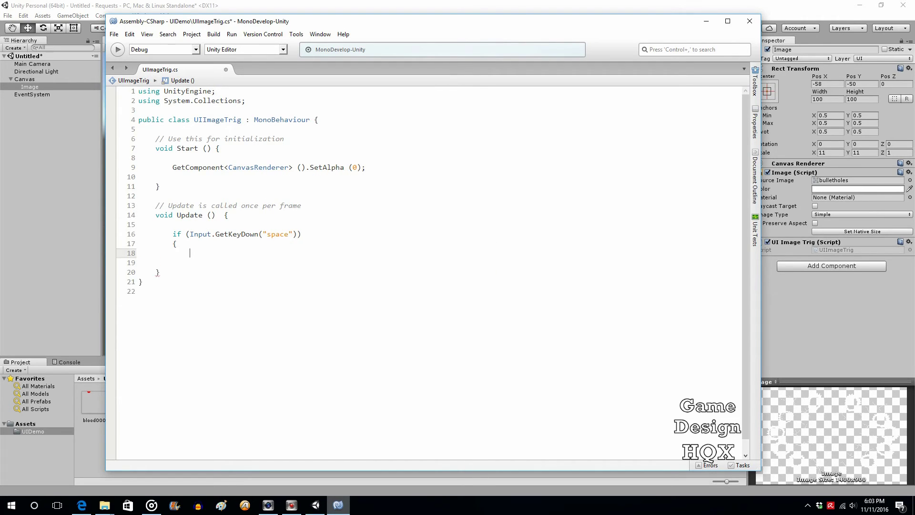
{"action": "type", "text": "{"}
{"action": "key", "text": "Return"}
{"action": "key", "text": "End"}
{"action": "key", "text": "Left"}
{"action": "key", "text": "Left"}
{"action": "key", "text": "Return"}
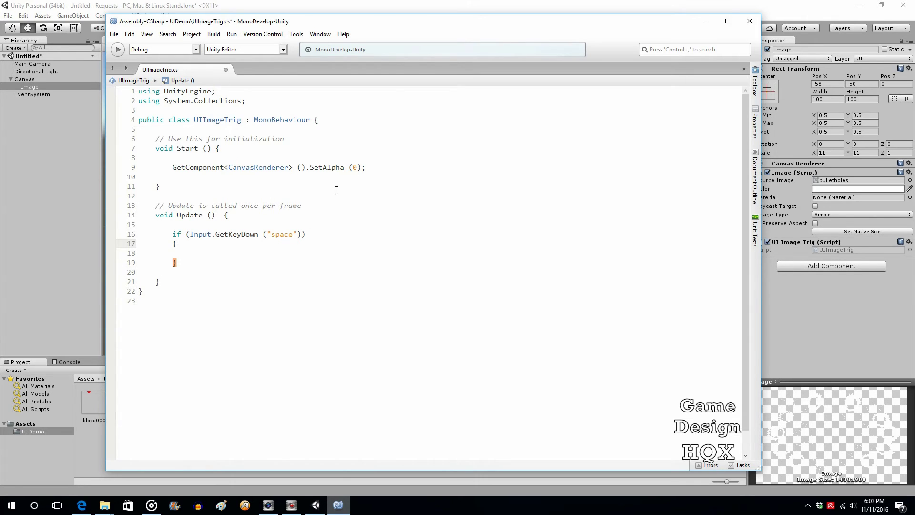
Reuse the SetAlpha line from Start inside the if block with alpha 1, then save UIImageTrig.cs.
{"action": "left_click_drag", "start_coordinate": [377, 168], "coordinate": [172, 171]}
{"action": "key", "text": "ctrl+c"}
{"action": "left_click", "coordinate": [187, 253]}
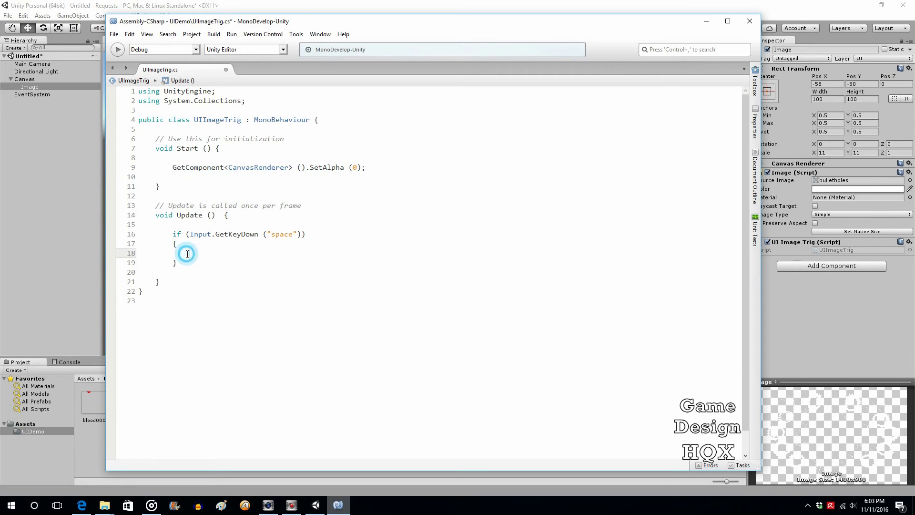
{"action": "key", "text": "ctrl+v"}
{"action": "left_click", "coordinate": [374, 252]}
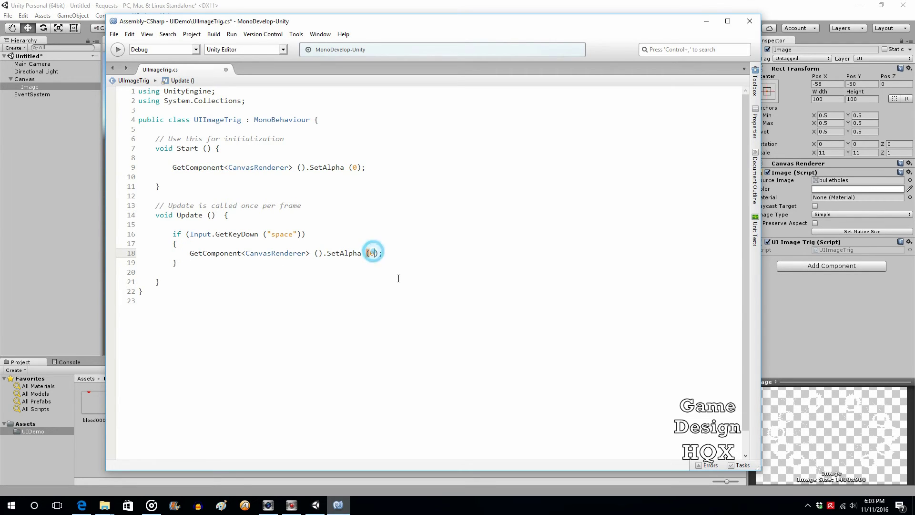
{"action": "key", "text": "BackSpace"}
{"action": "type", "text": "1"}
{"action": "left_click", "coordinate": [115, 37]}
{"action": "left_click", "coordinate": [125, 64]}
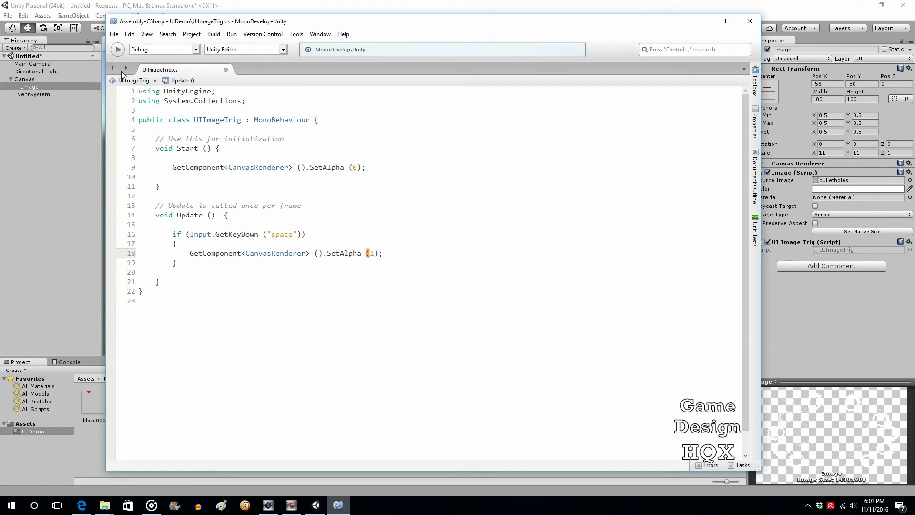
Return to the Unity editor and start play mode to test the hidden bullet holes.
{"action": "left_click", "coordinate": [287, 10]}
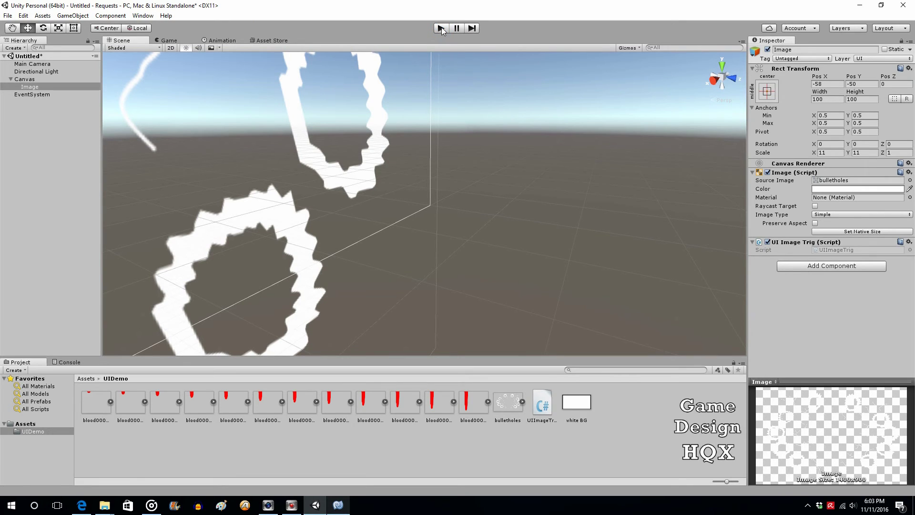
{"action": "left_click", "coordinate": [442, 29]}
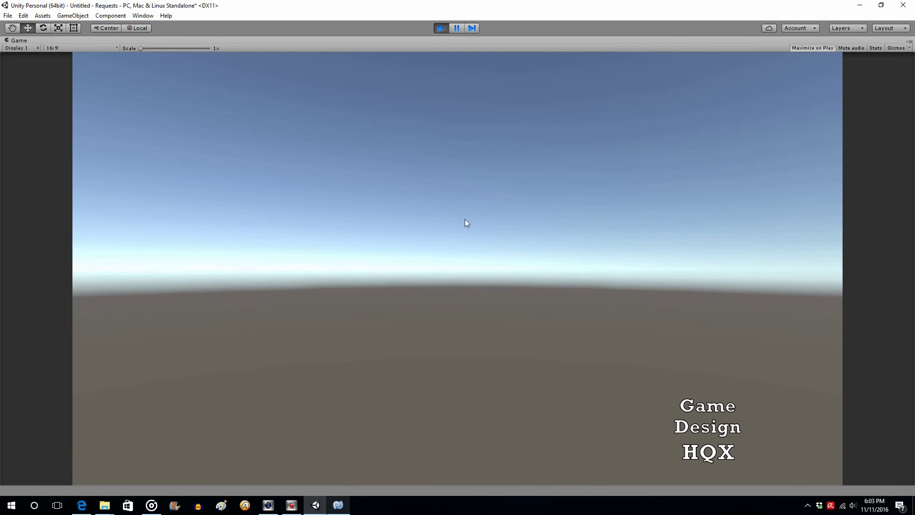